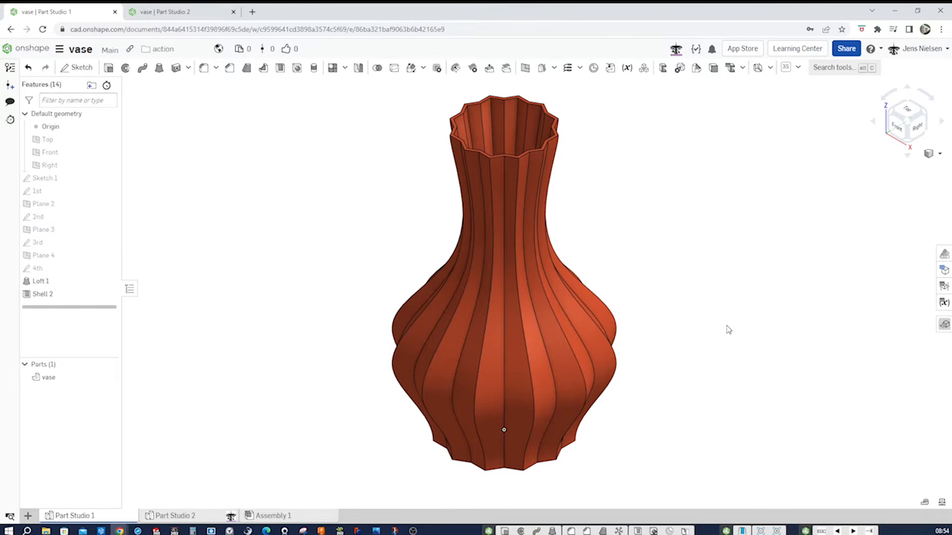
key(1)
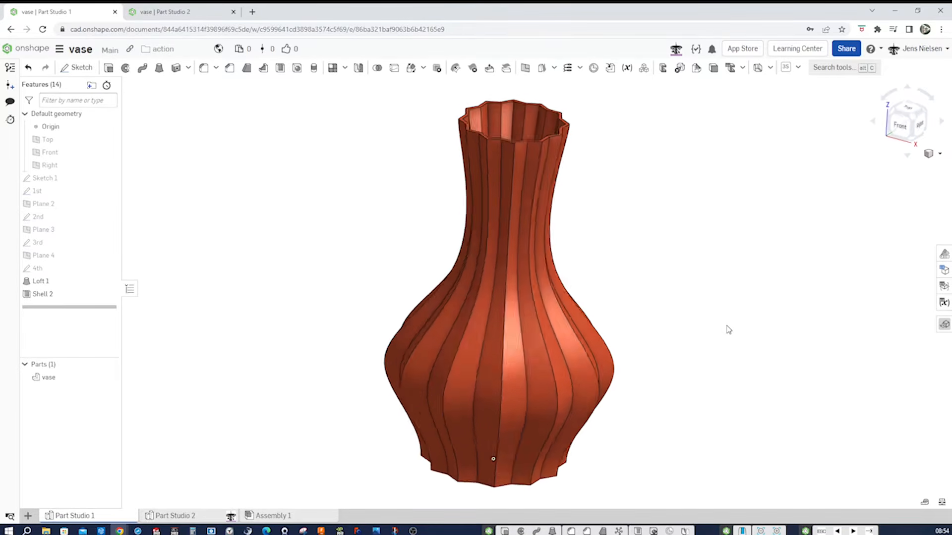
key(5)
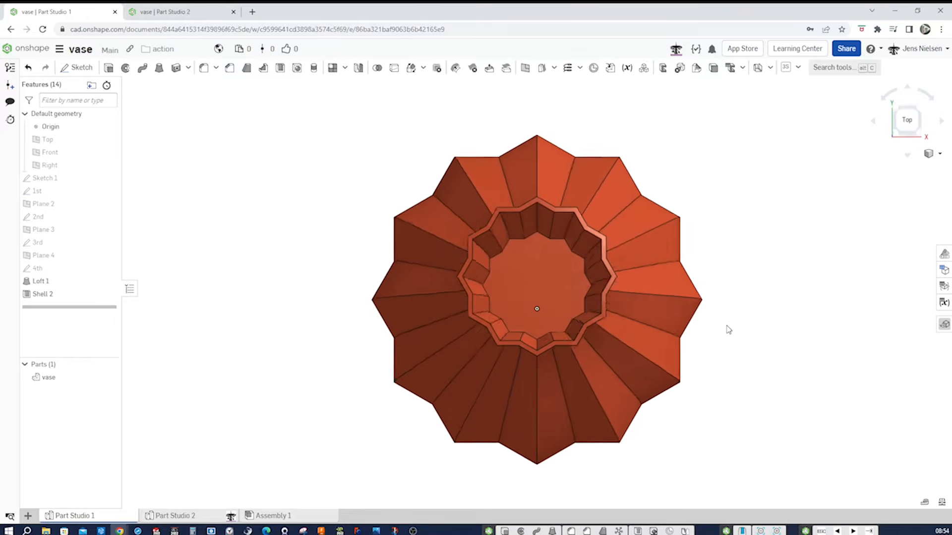
key(3)
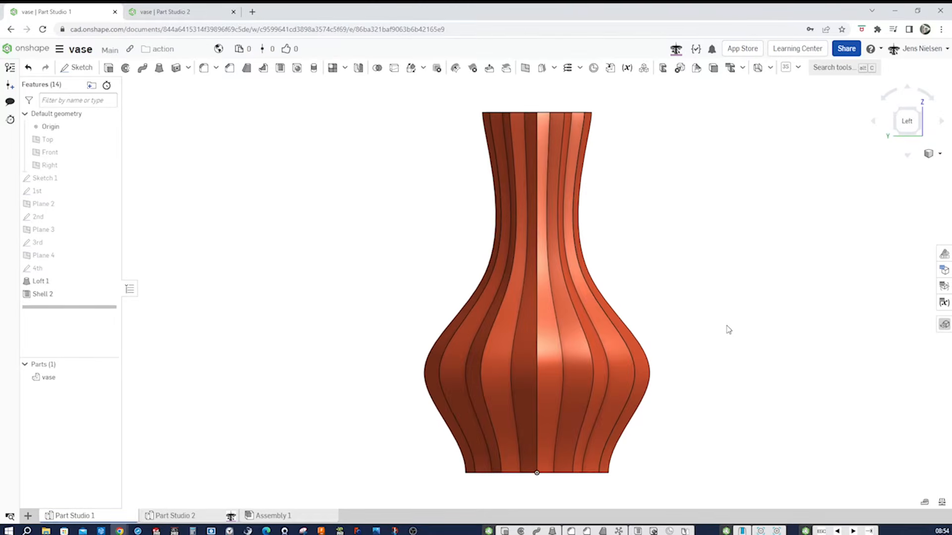
key(7)
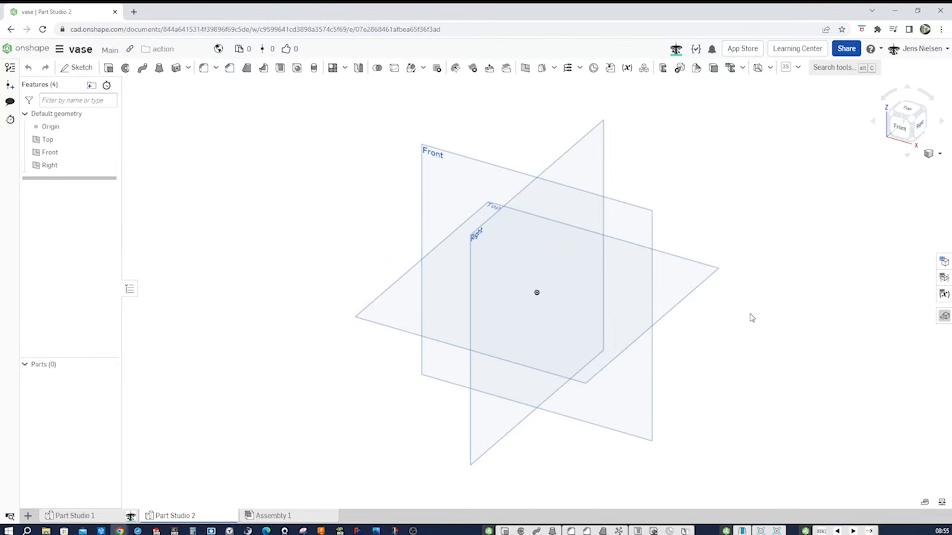
- Start a sketch on the Top plane, viewed face-on, and hide the default planes
key(s)
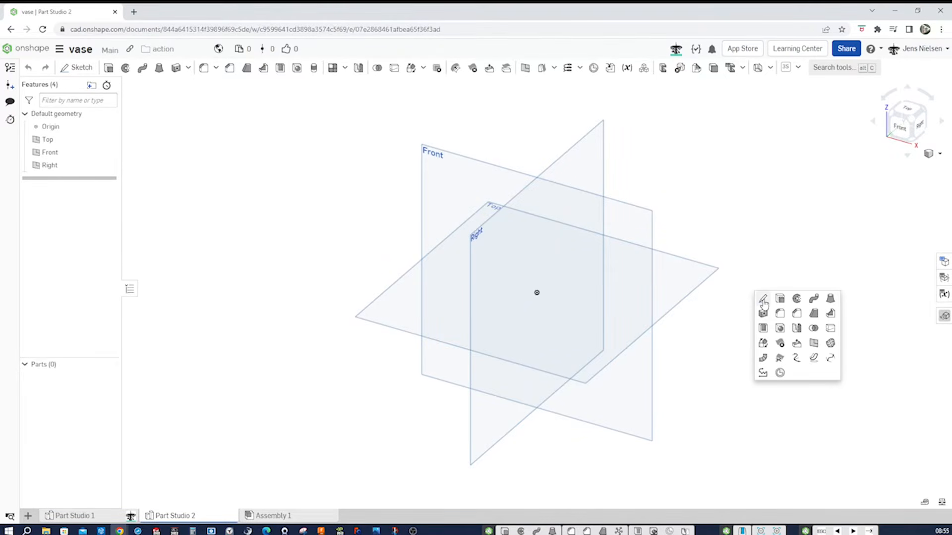
click(764, 300)
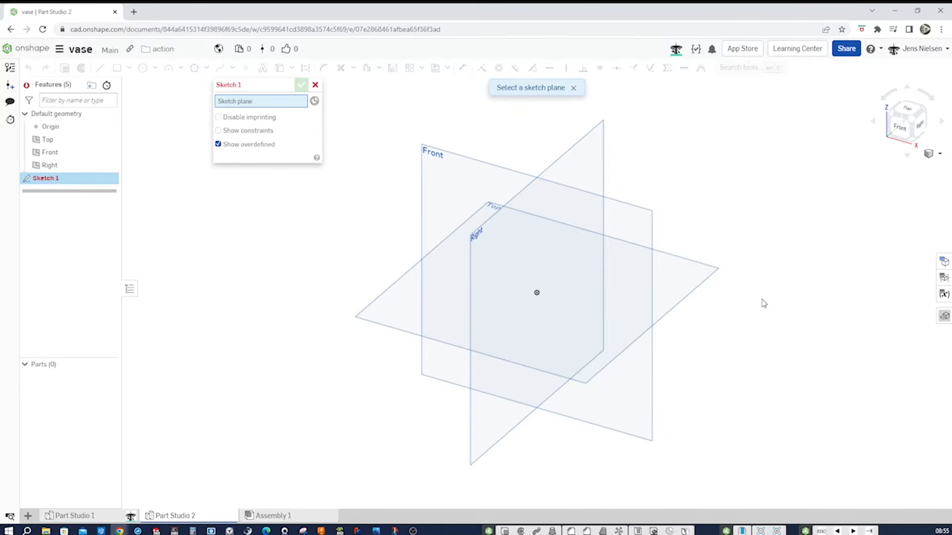
click(685, 295)
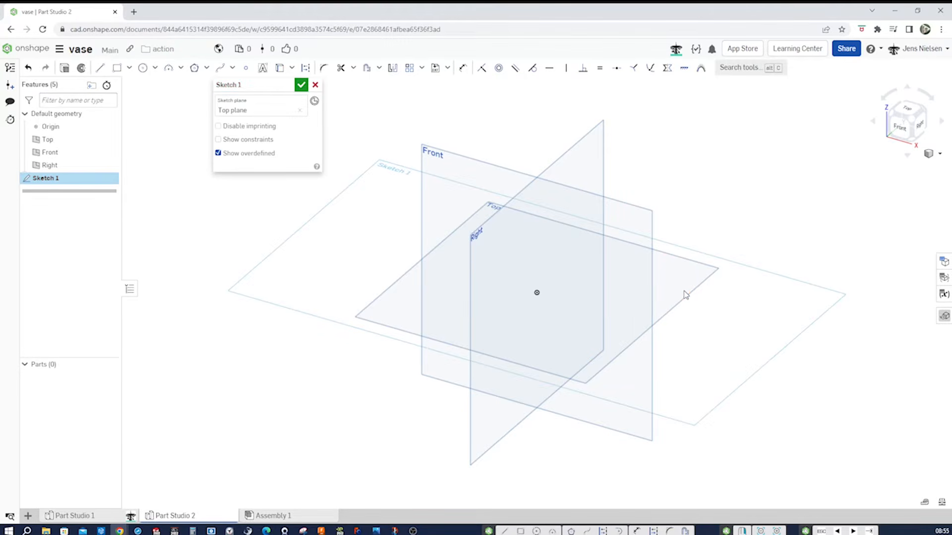
key(n)
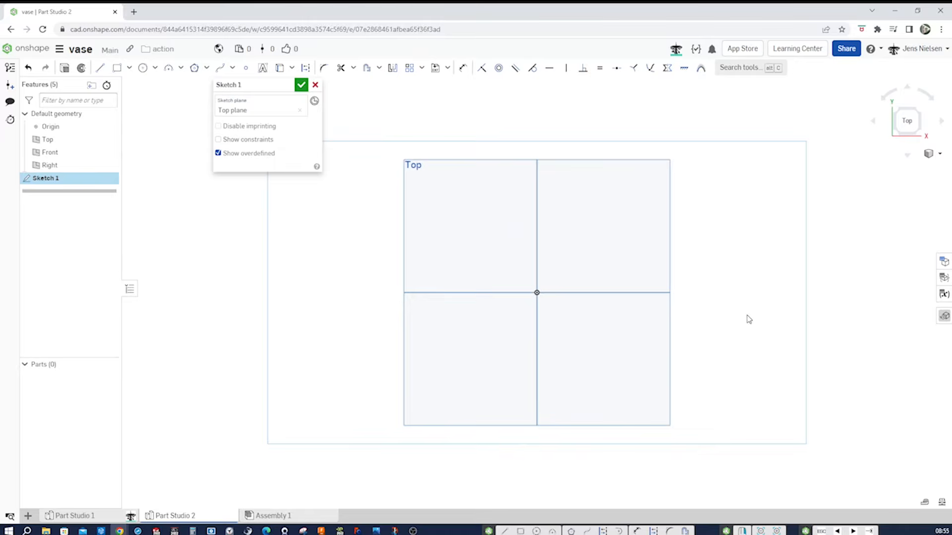
key(p)
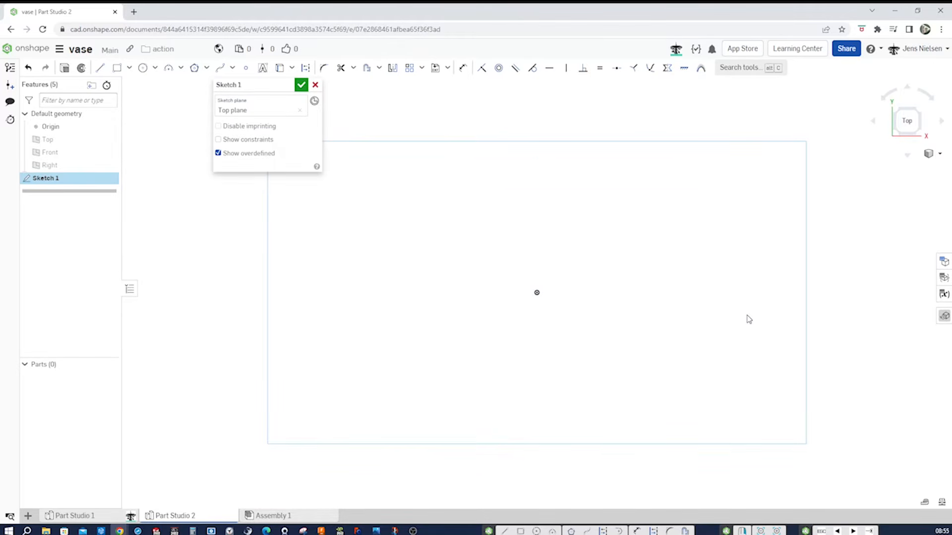
- Sketch a hexagon centred on the origin with sides about 56 mm long and constrain one side vertical
click(193, 70)
click(537, 293)
click(599, 353)
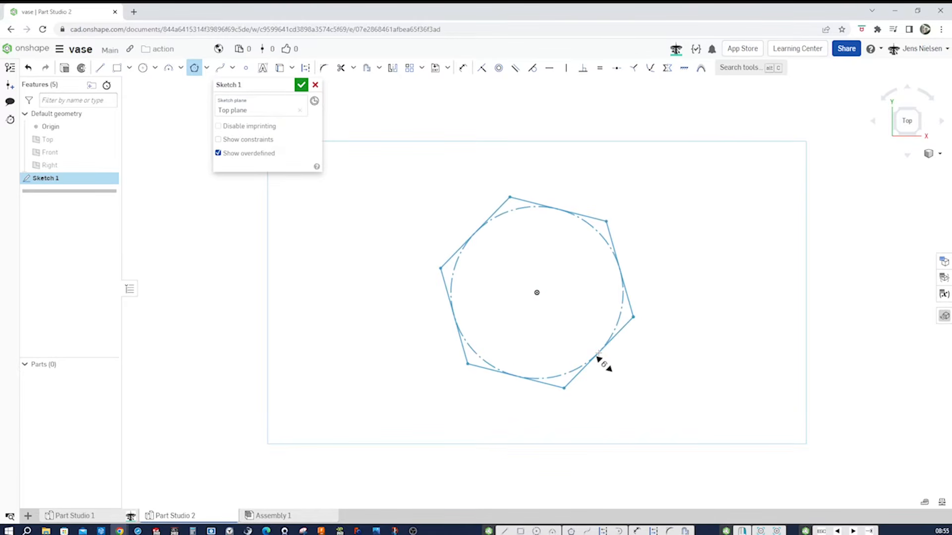
click(598, 354)
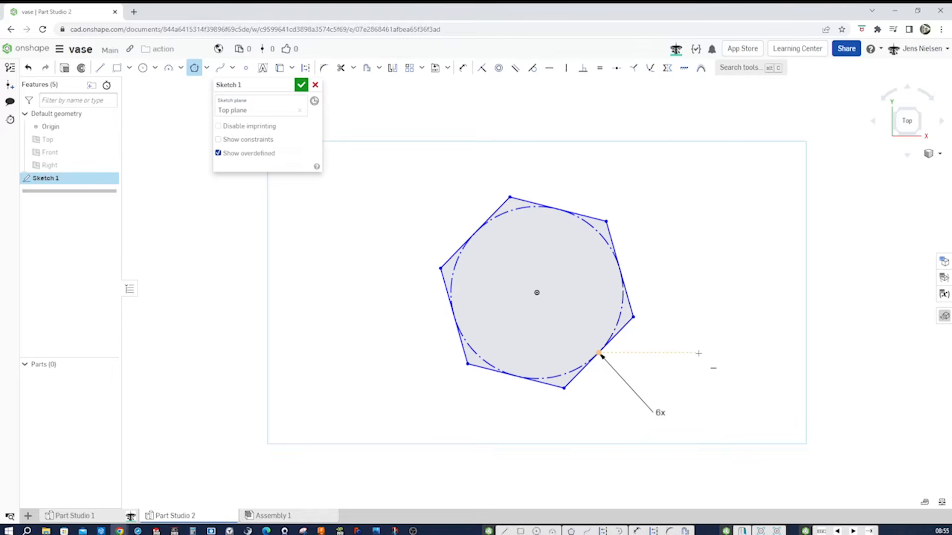
key(Escape)
key(v)
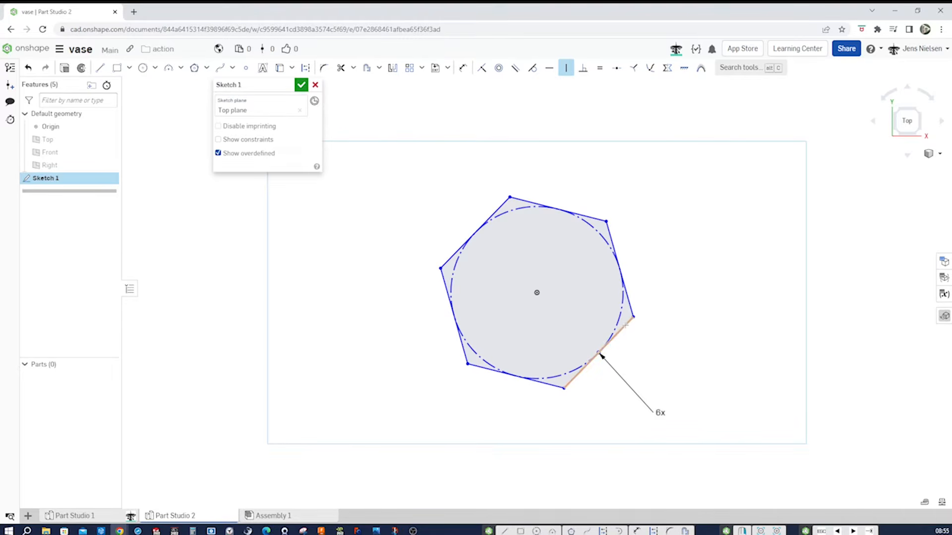
click(600, 354)
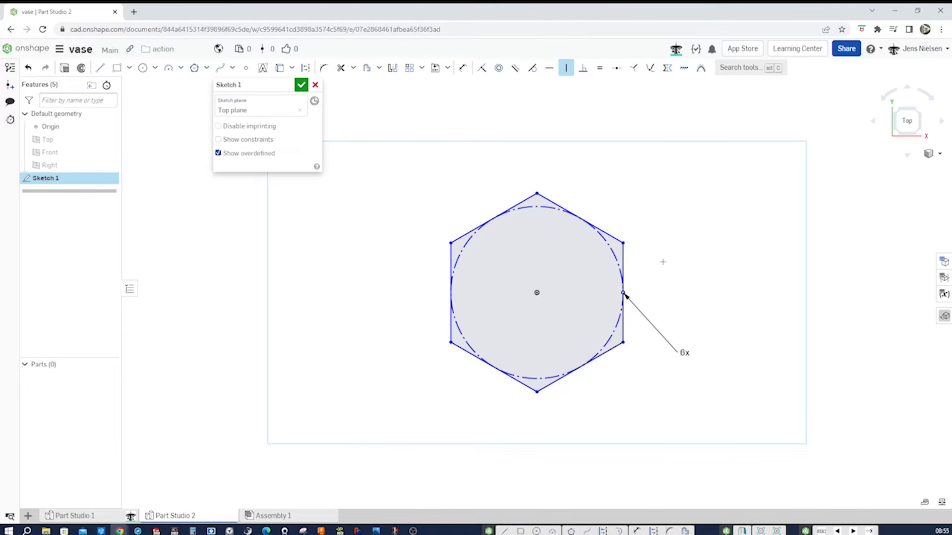
- Dimension the hexagon's vertical side to 88 mm
key(d)
click(623, 263)
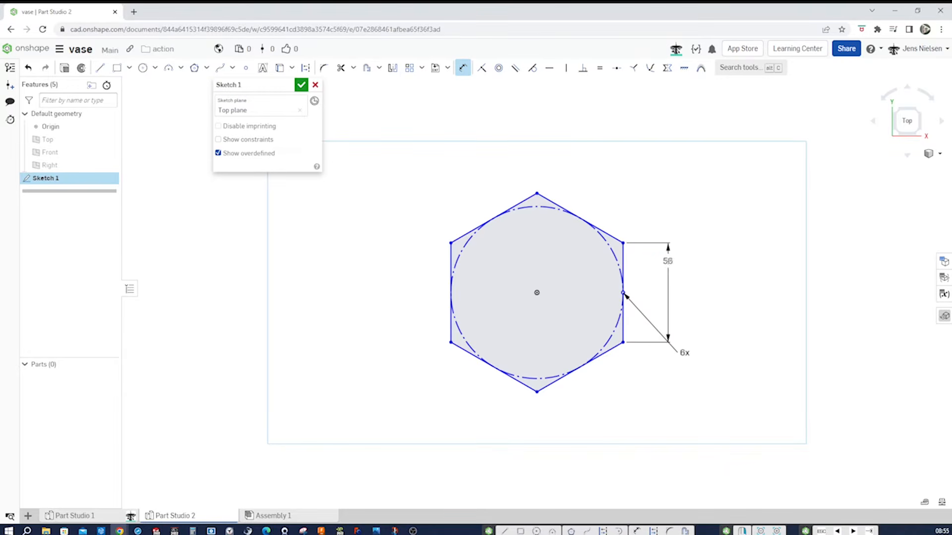
click(669, 261)
text(88)
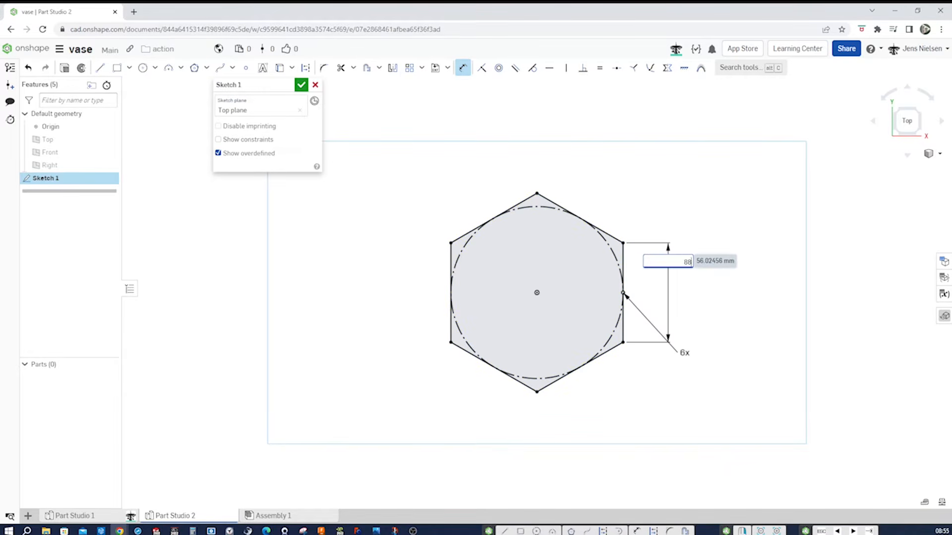
key(Return)
key(Escape)
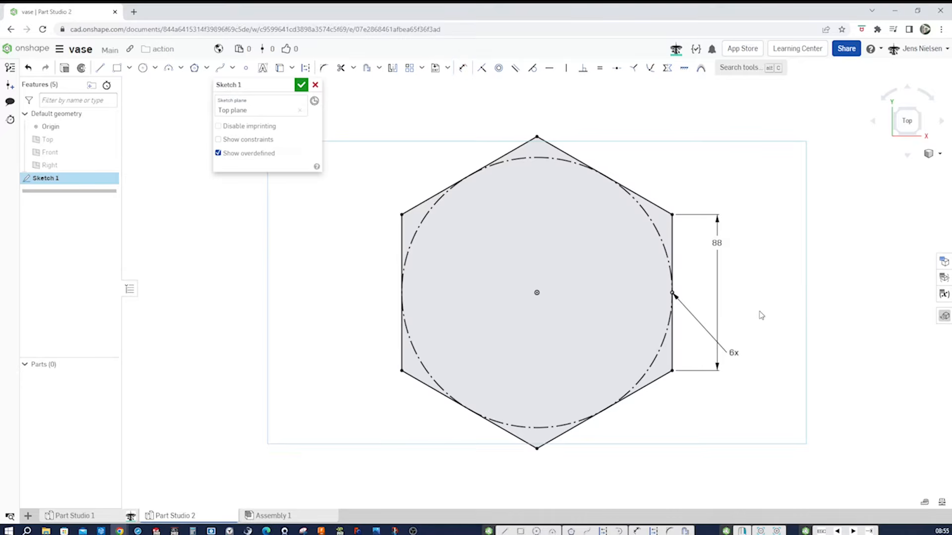
- Sketch a second, smaller hexagon centred on the origin inside the first and constrain its upper side horizontal
click(194, 70)
click(537, 293)
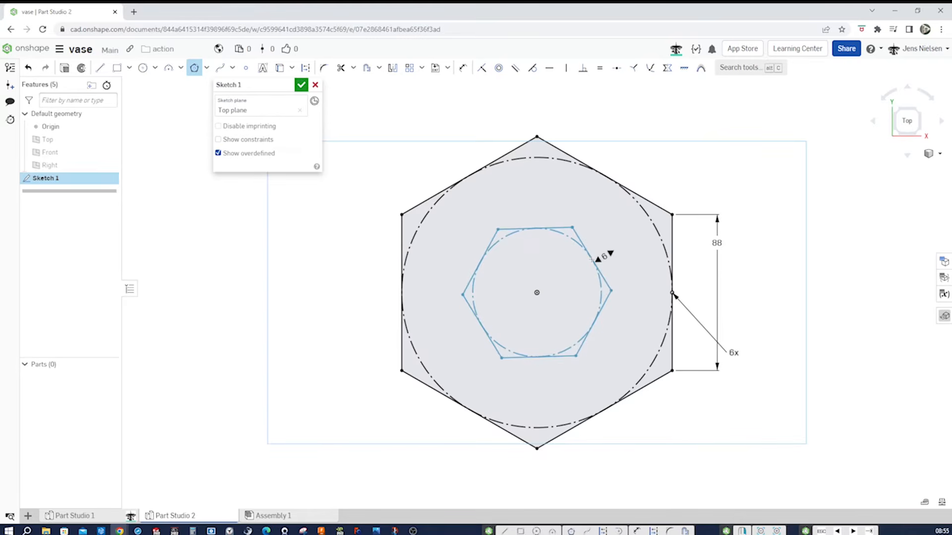
click(591, 259)
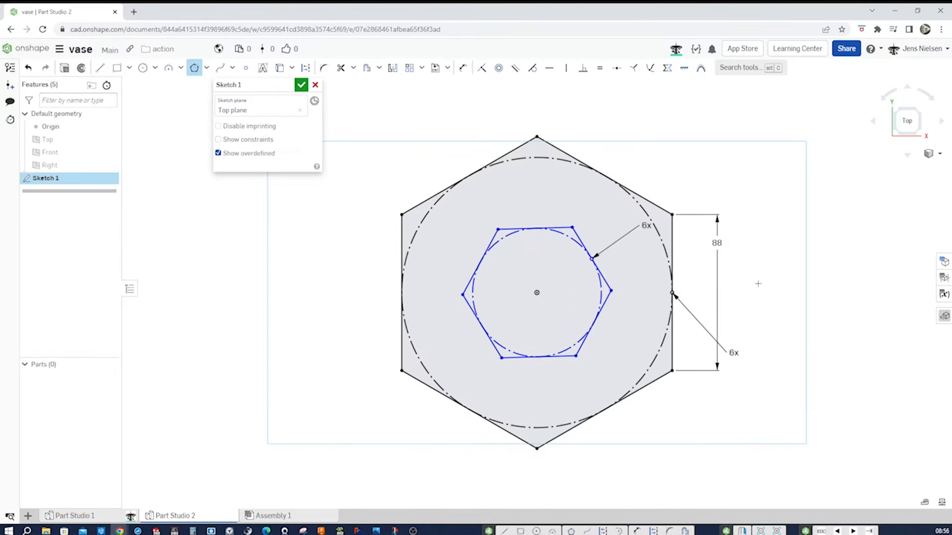
key(Escape)
key(h)
click(566, 230)
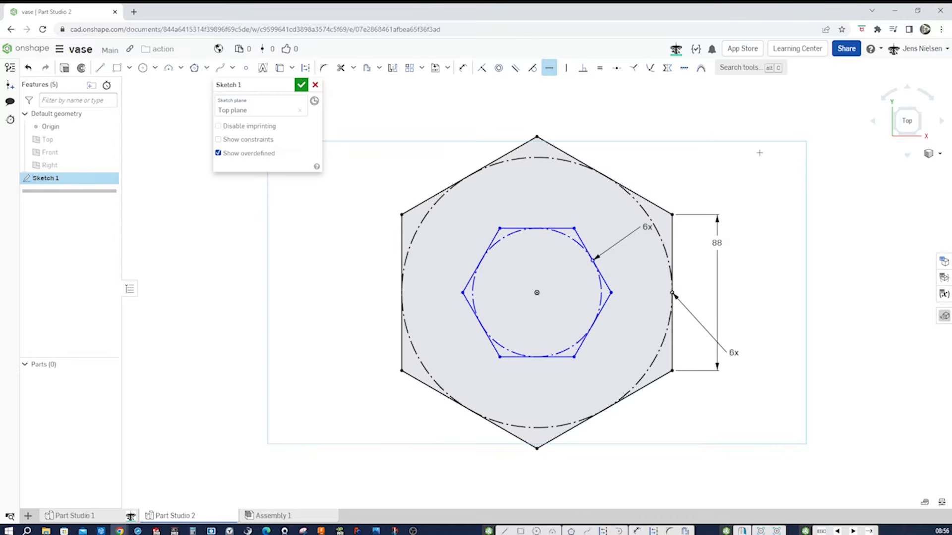
- Make the inner hexagon's side equal in length to the outer hexagon's side and finish the sketch
key(e)
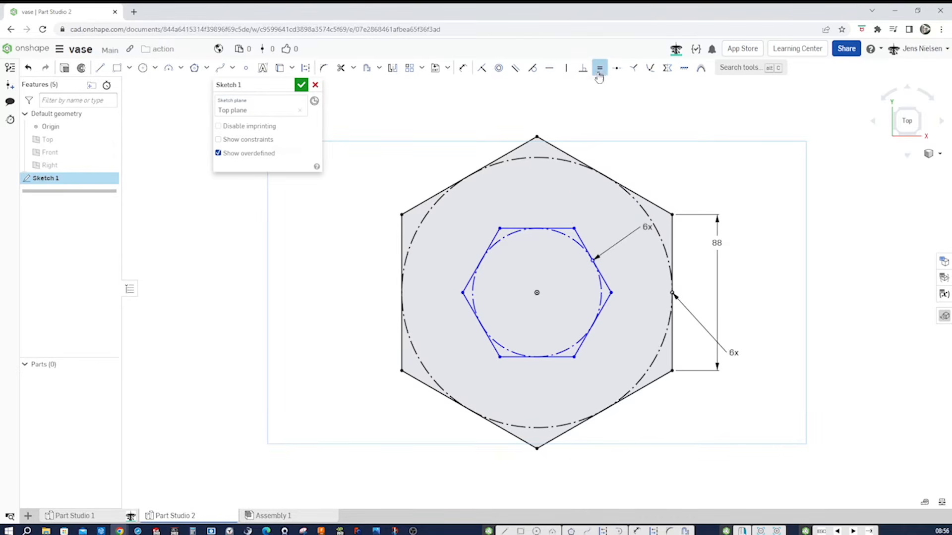
click(564, 229)
click(570, 156)
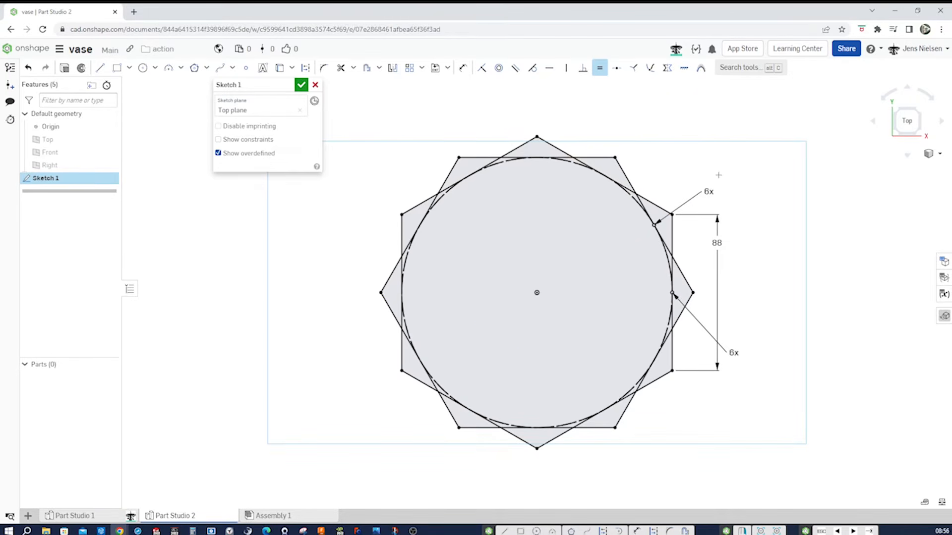
click(301, 85)
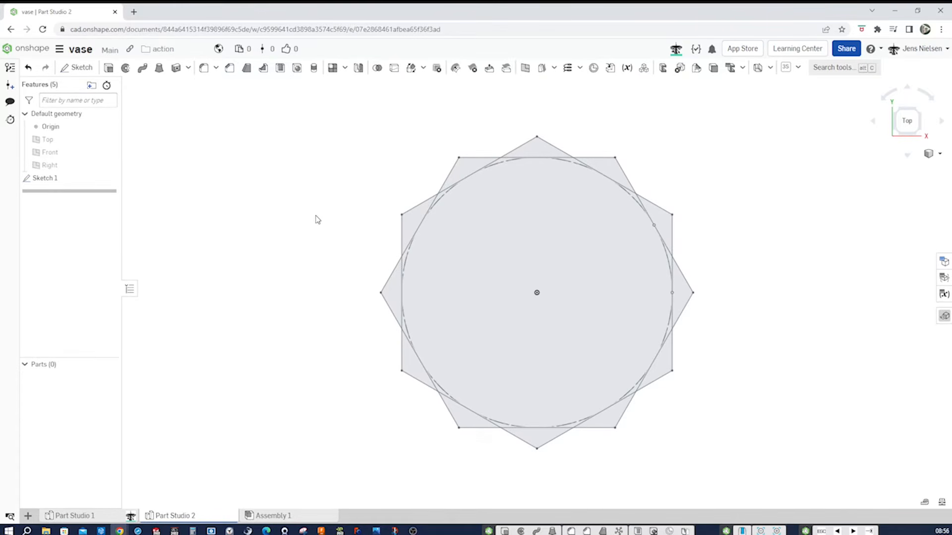
- Project all of Sketch 1's geometry into a new sketch on the Top plane and hide Sketch 1
scroll(299, 234, up, 1)
mouse_move(300, 234)
right_down()
mouse_move(318, 226)
mouse_move(304, 234)
mouse_move(297, 207)
right_up()
scroll(315, 230, down, 3)
scroll(282, 207, up, 1)
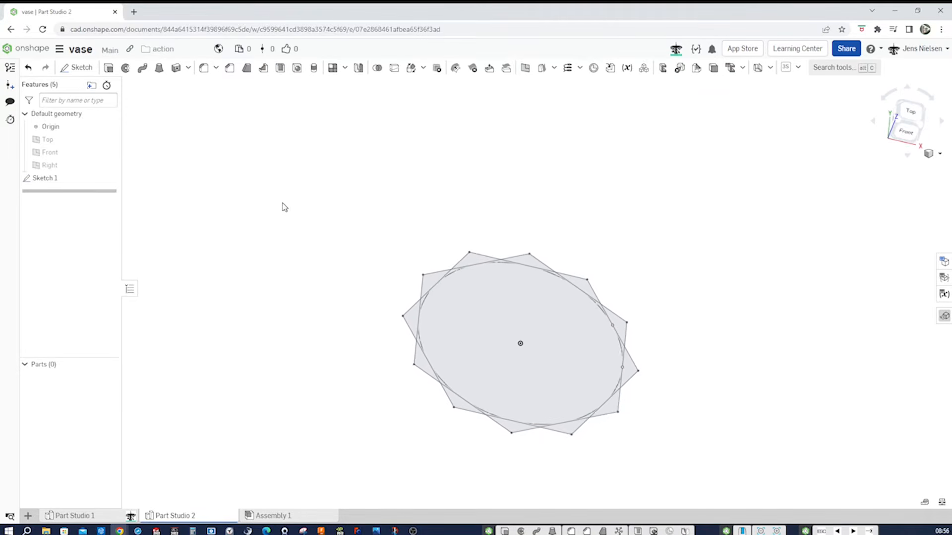
click(85, 69)
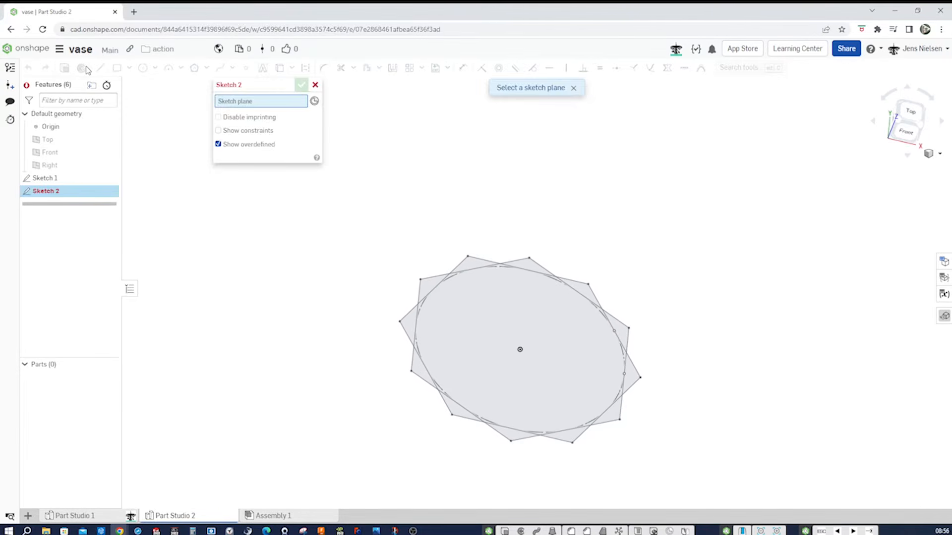
click(67, 143)
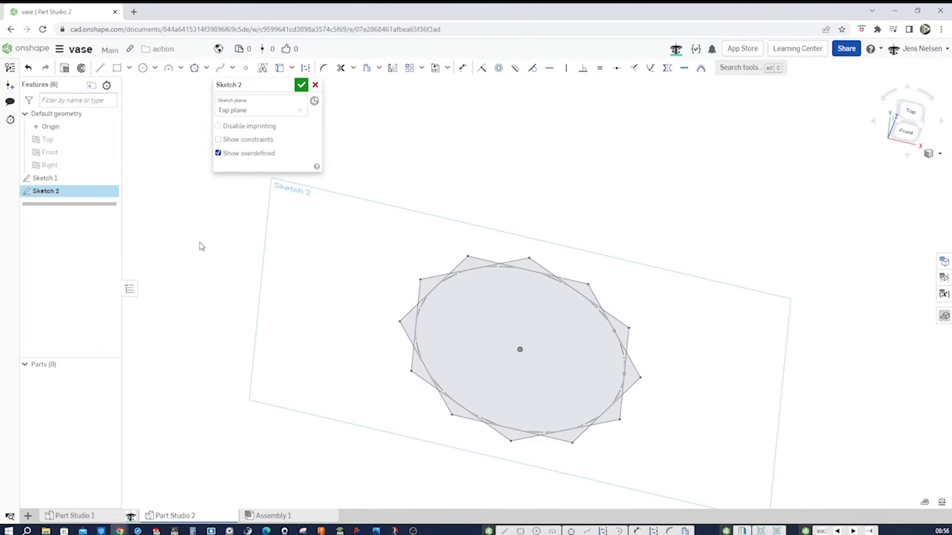
key(u)
drag(363, 209, 696, 486)
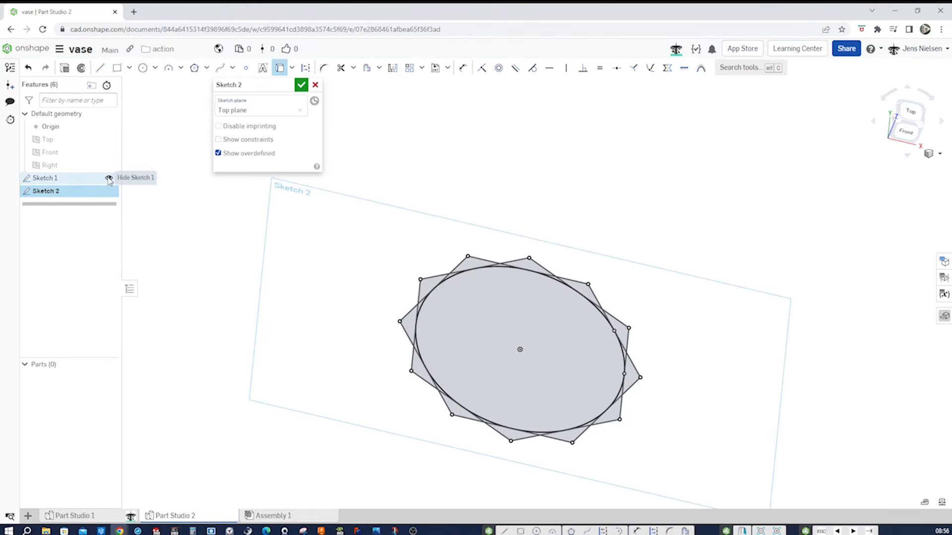
click(114, 178)
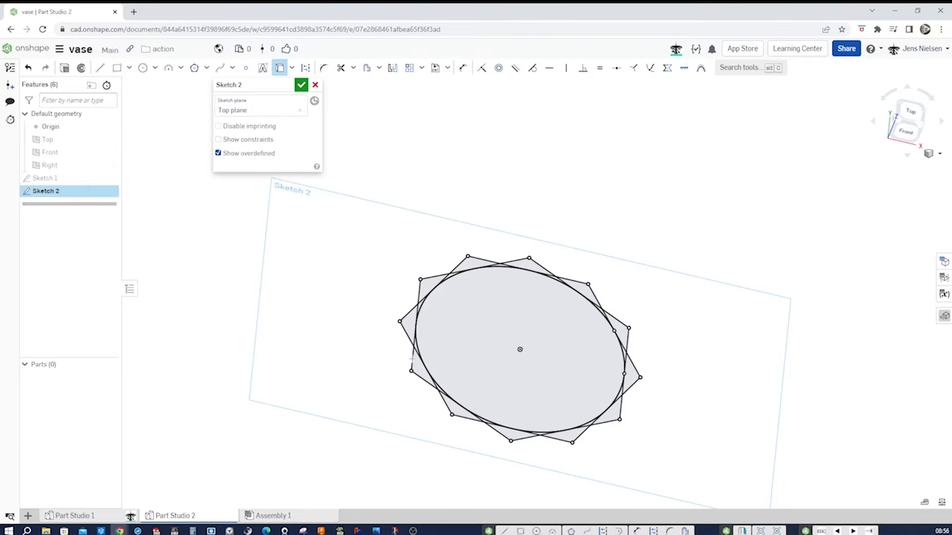
- Trim the circles and inner line segments to leave only the twelve-pointed star outline, then finish the sketch
key(m)
scroll(437, 367, up, 6)
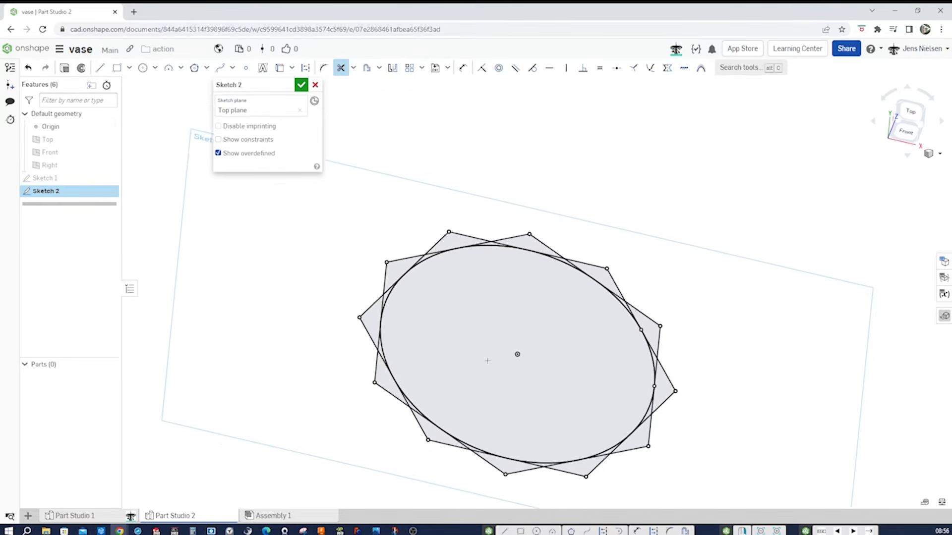
drag(440, 365, 409, 390)
mouse_move(411, 331)
mouse_down()
mouse_move(391, 297)
mouse_move(411, 273)
mouse_move(426, 215)
mouse_move(468, 212)
mouse_move(528, 172)
mouse_move(562, 188)
mouse_move(626, 173)
mouse_move(656, 193)
mouse_move(751, 218)
mouse_move(781, 286)
mouse_move(818, 299)
mouse_move(823, 380)
mouse_move(849, 404)
mouse_move(825, 423)
mouse_move(802, 418)
mouse_up()
scroll(802, 419, down, 3)
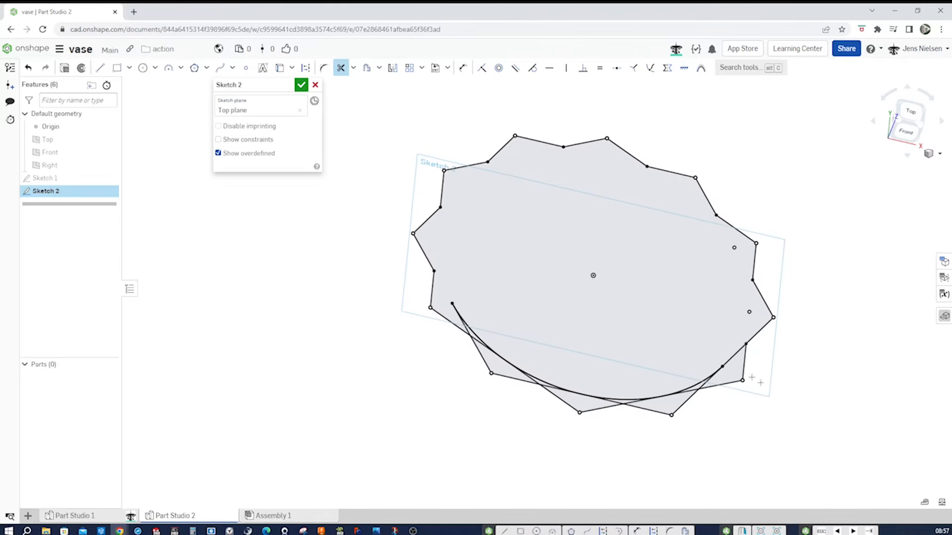
mouse_move(724, 341)
mouse_down()
mouse_move(732, 366)
mouse_move(719, 374)
mouse_move(676, 371)
mouse_move(670, 390)
mouse_move(584, 398)
mouse_move(565, 372)
mouse_move(495, 354)
mouse_move(453, 304)
mouse_move(478, 303)
mouse_up()
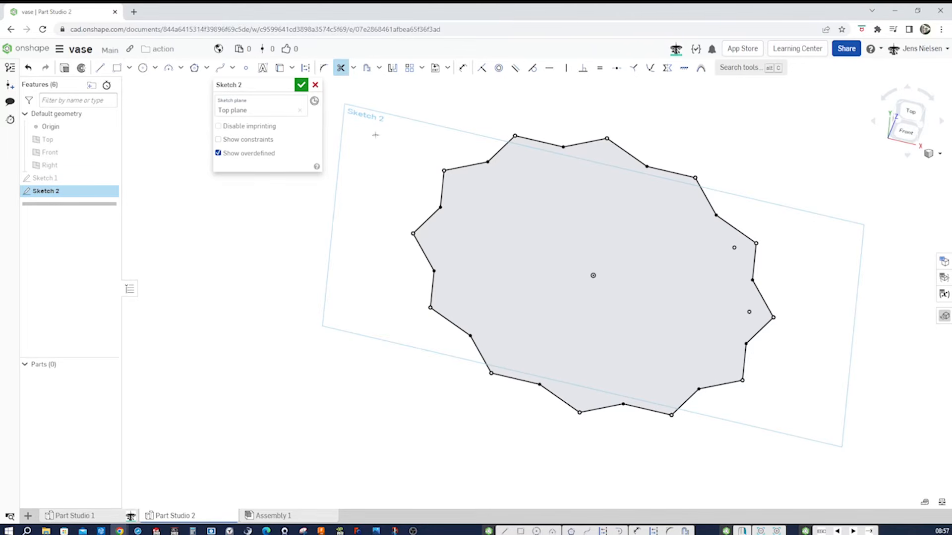
click(301, 85)
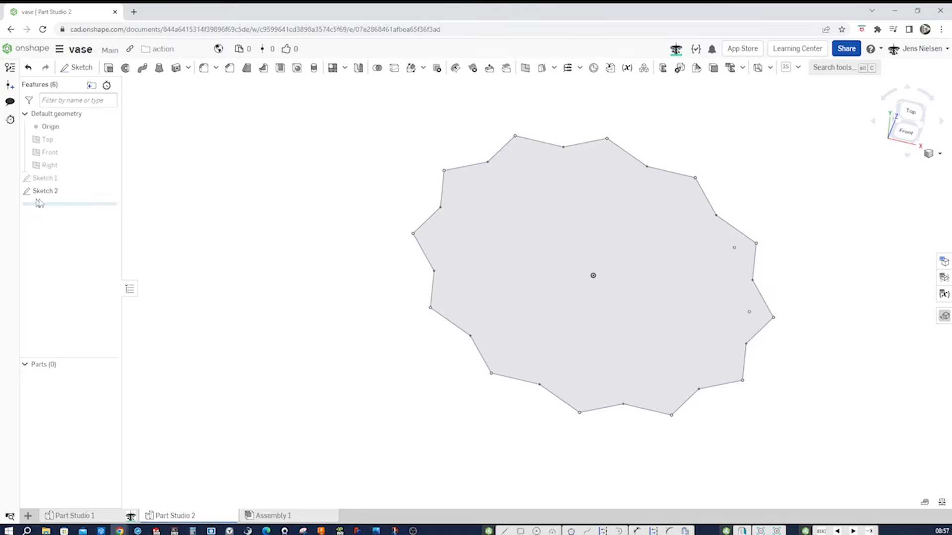
- Rename Sketch 2 as 1st
right_click(61, 193)
click(98, 206)
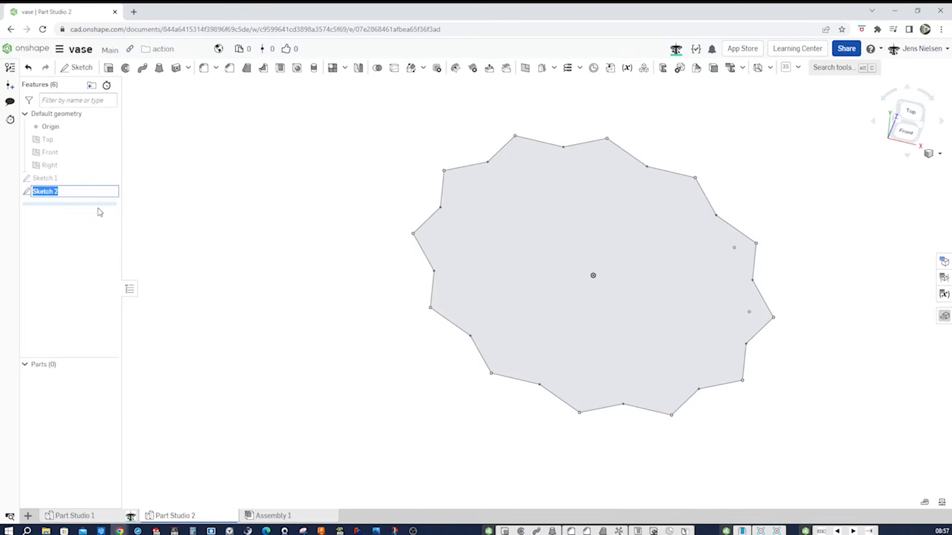
text(1st)
key(Return)
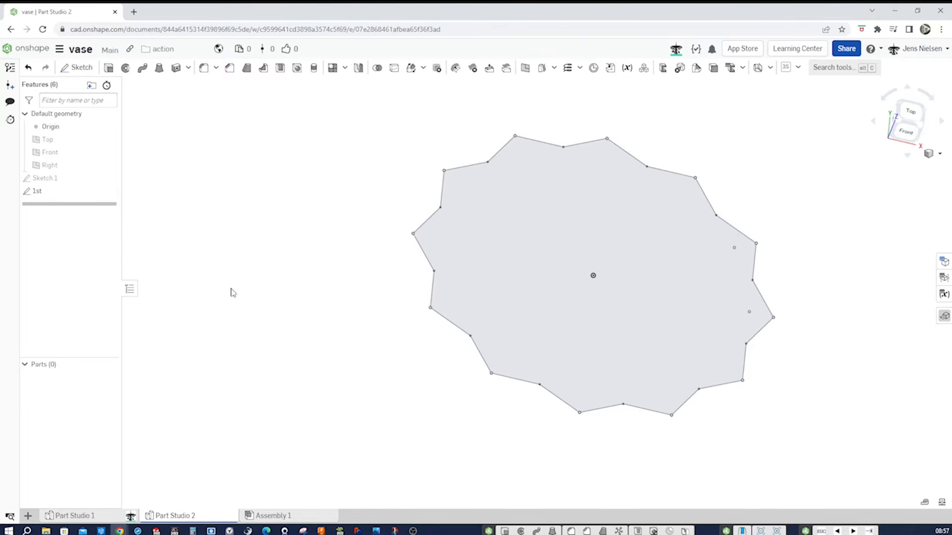
- Create a plane offset 120 mm above the Top plane
key(s)
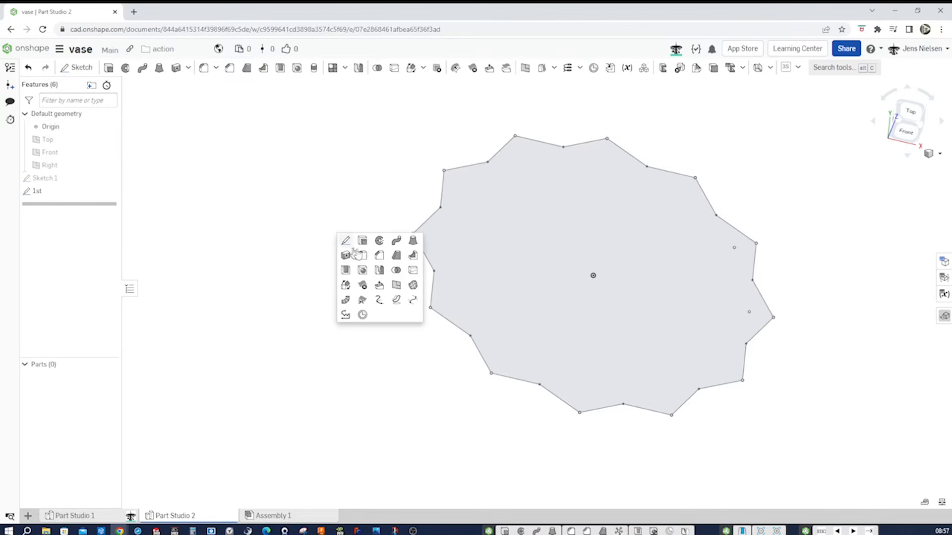
click(395, 286)
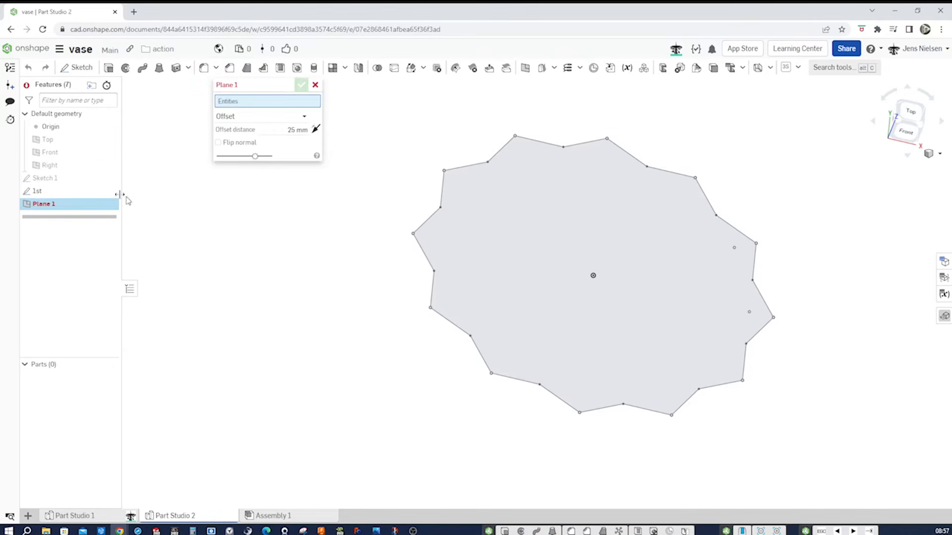
click(71, 141)
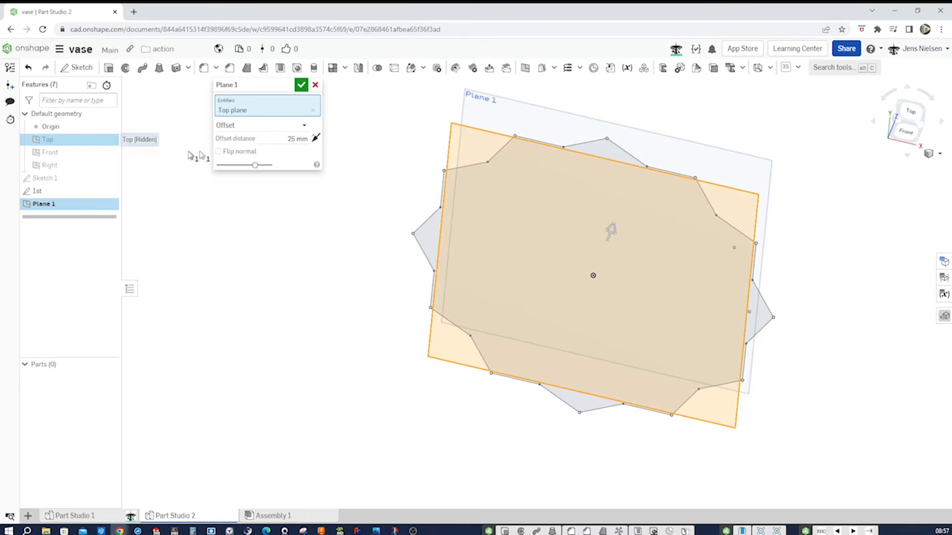
click(297, 139)
text(12)
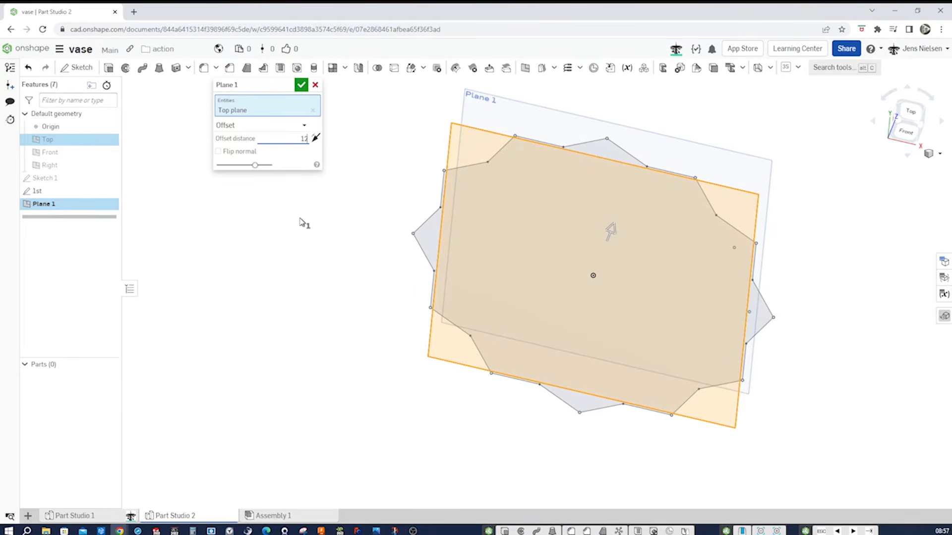
text(0)
click(301, 85)
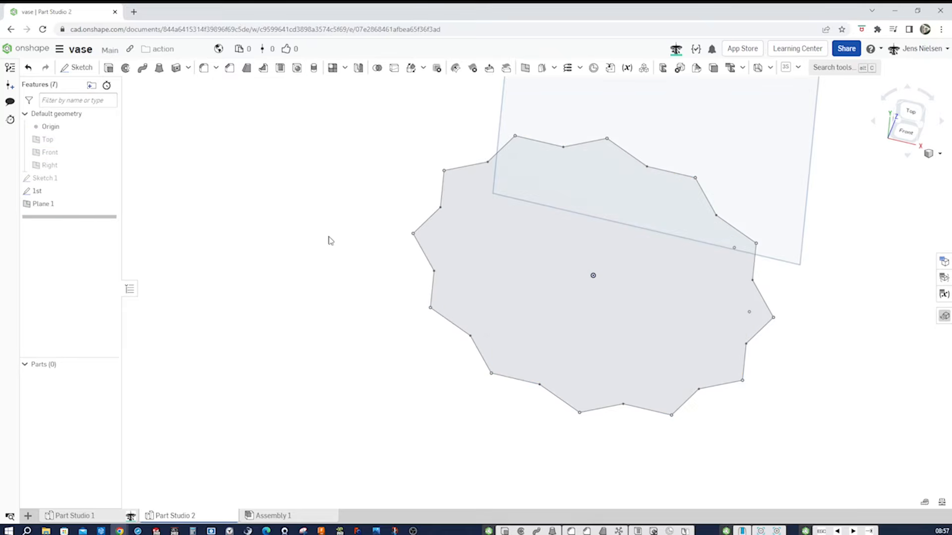
key(f)
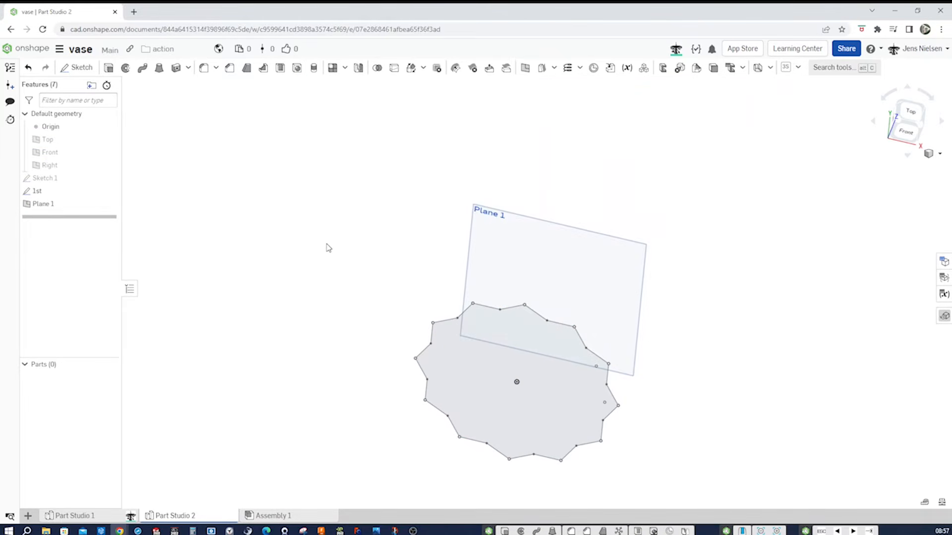
- Start a sketch on Plane 1 and project the whole star outline of sketch 1st into it
key(s)
click(497, 245)
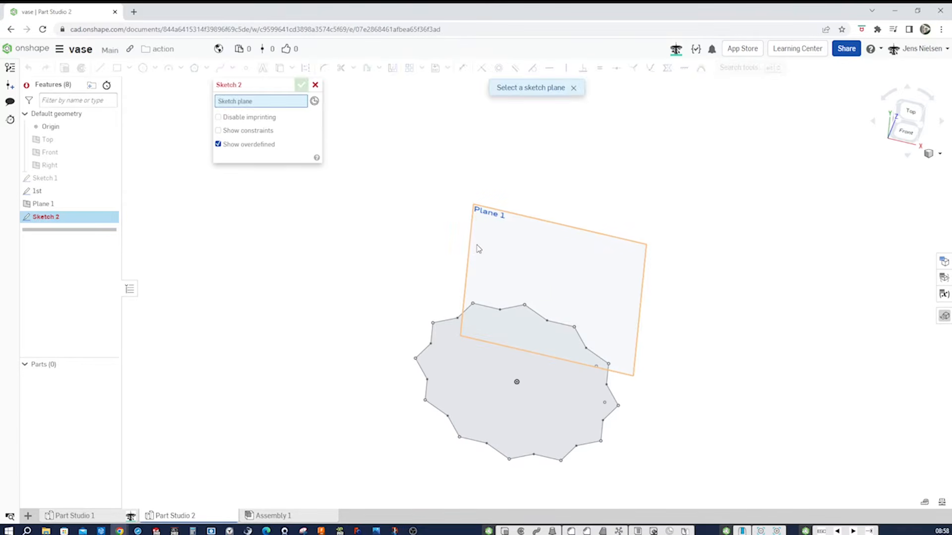
click(477, 245)
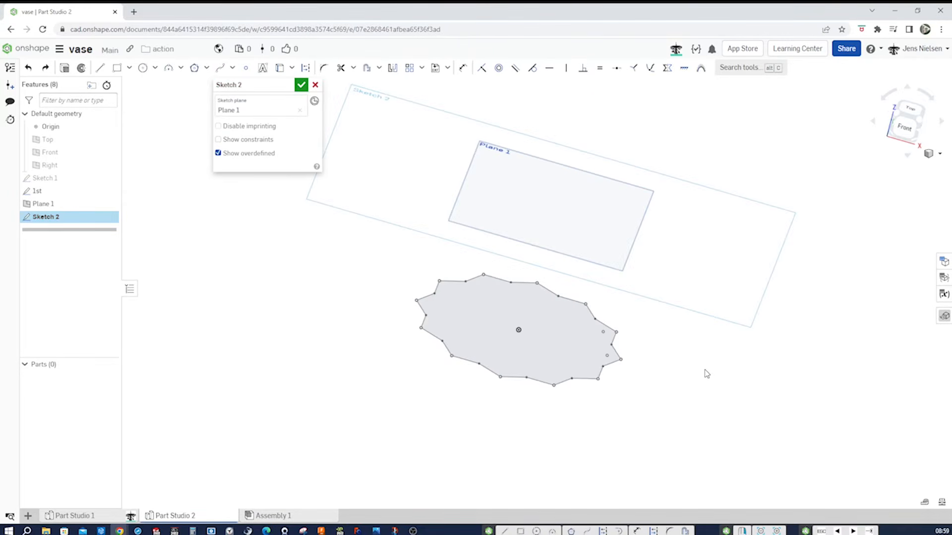
key(u)
drag(395, 251, 663, 423)
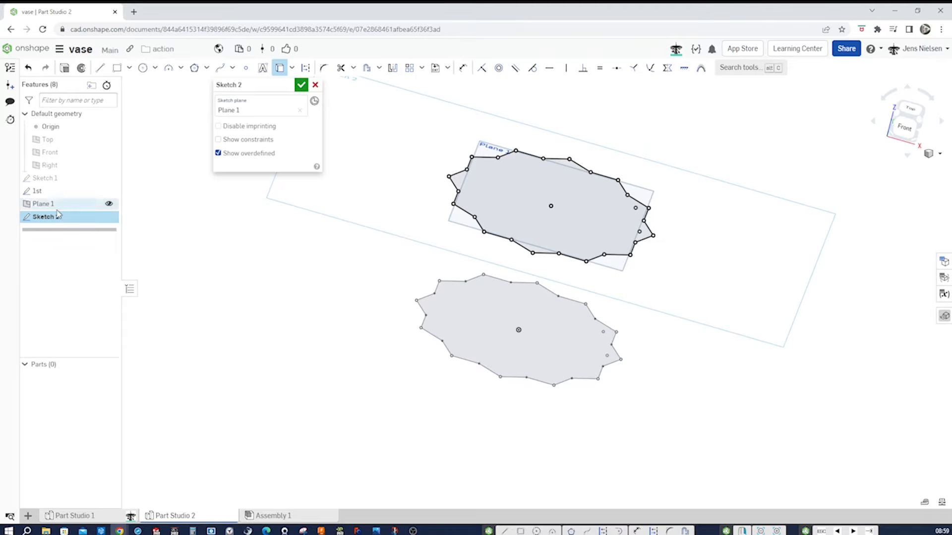
- Convert the projected star outline on Plane 1 to construction geometry
right_drag(307, 296, 322, 279)
mouse_move(420, 117)
mouse_down()
mouse_move(524, 213)
mouse_move(672, 262)
mouse_up()
key(q)
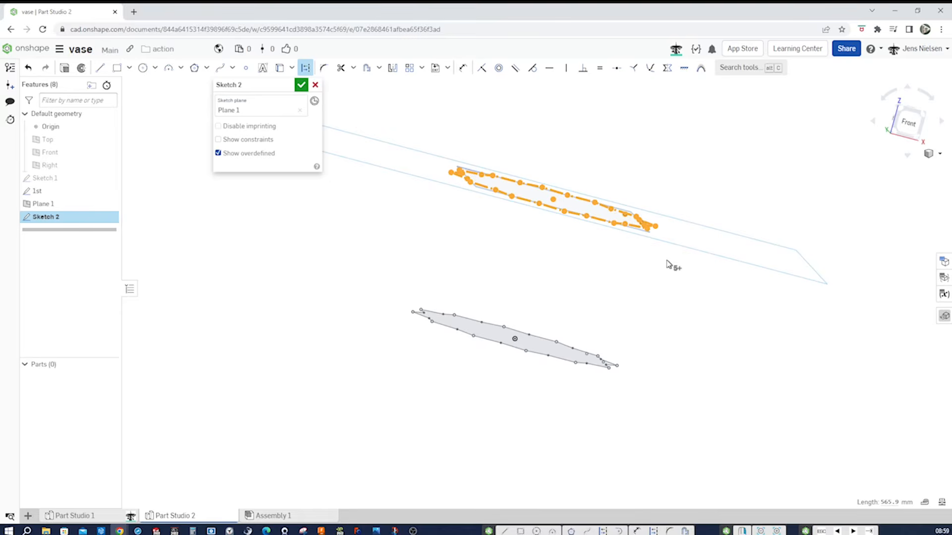
key(Escape)
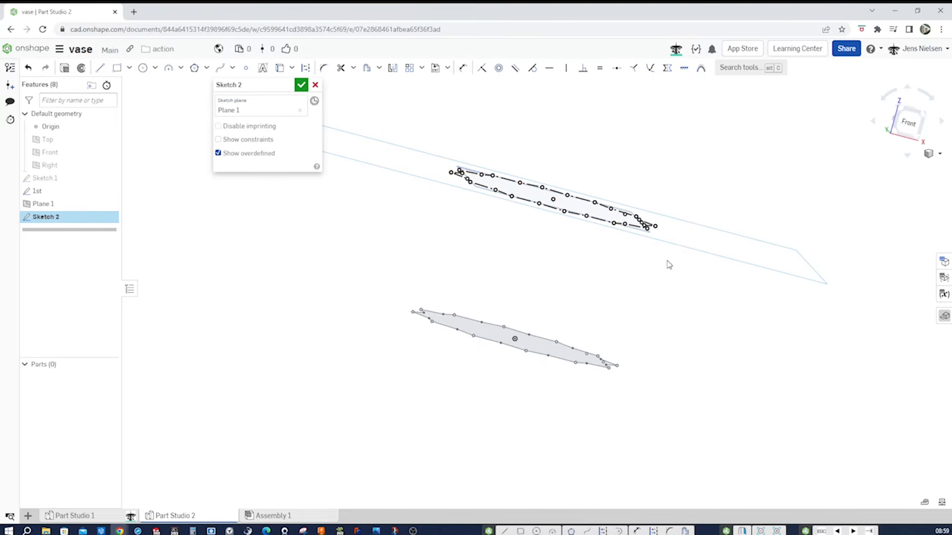
- Offset the construction star outward to form a larger star outline on Plane 1, then finish the sketch
key(o)
mouse_move(426, 135)
mouse_down()
mouse_move(494, 191)
mouse_move(678, 257)
mouse_up()
right_drag(668, 284, 642, 300)
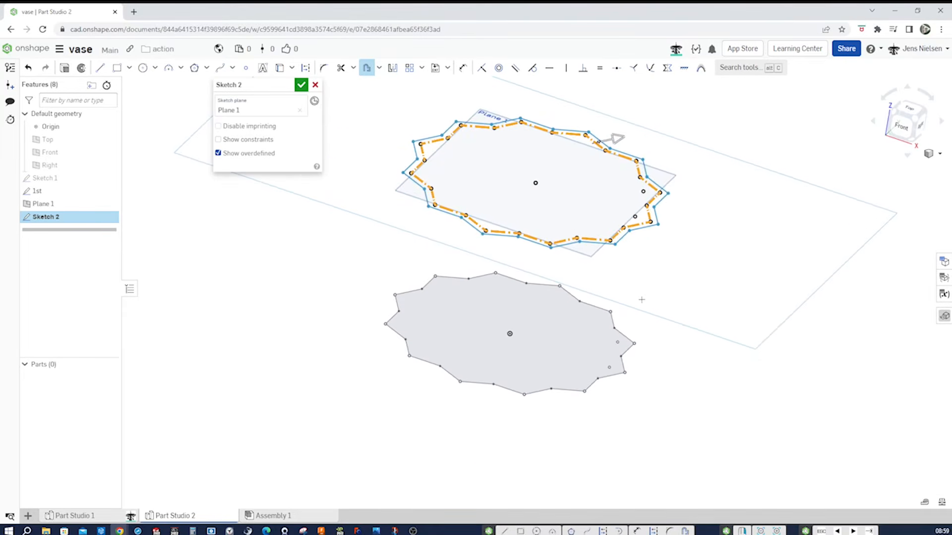
mouse_move(615, 138)
mouse_down()
mouse_move(646, 131)
mouse_move(625, 142)
mouse_up()
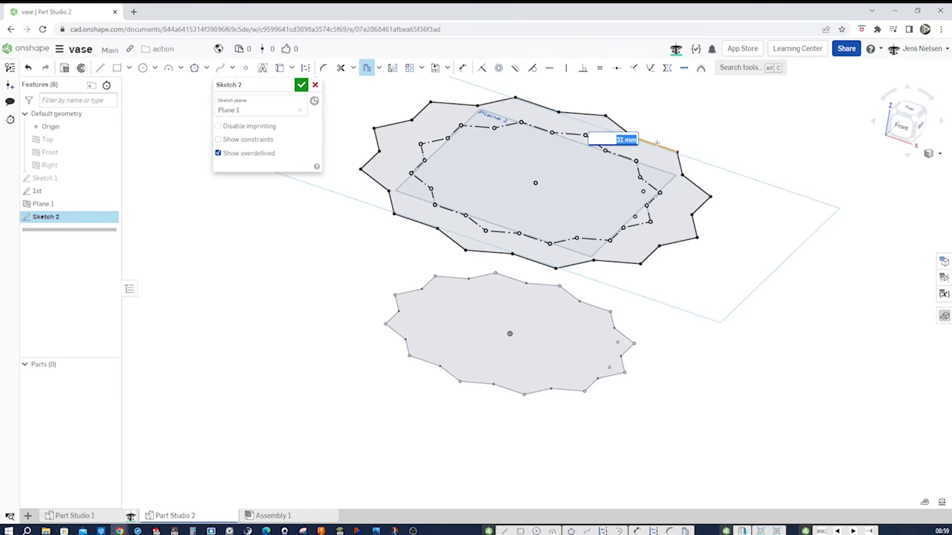
text(4)
key(Return)
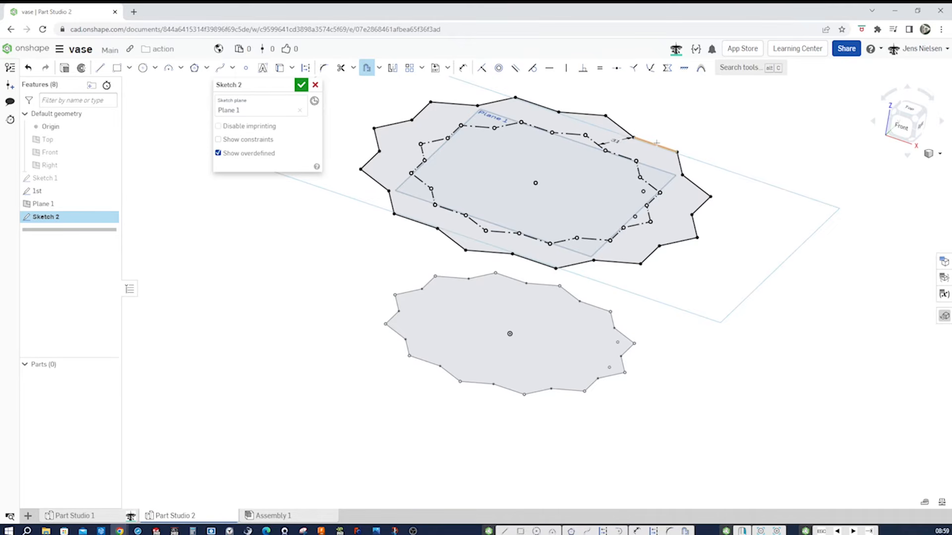
click(301, 86)
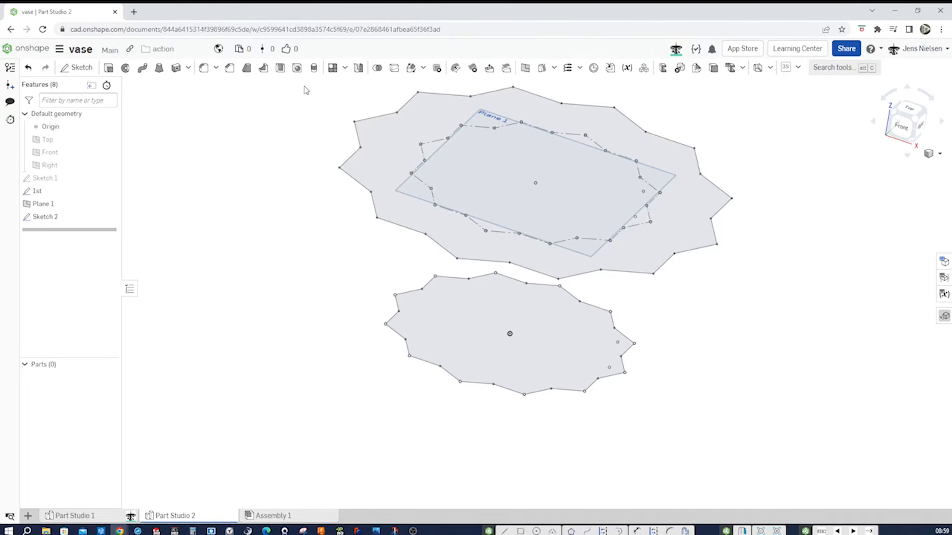
- Rename the larger star's sketch as 2nd and hide Plane 1
right_click(64, 217)
click(102, 227)
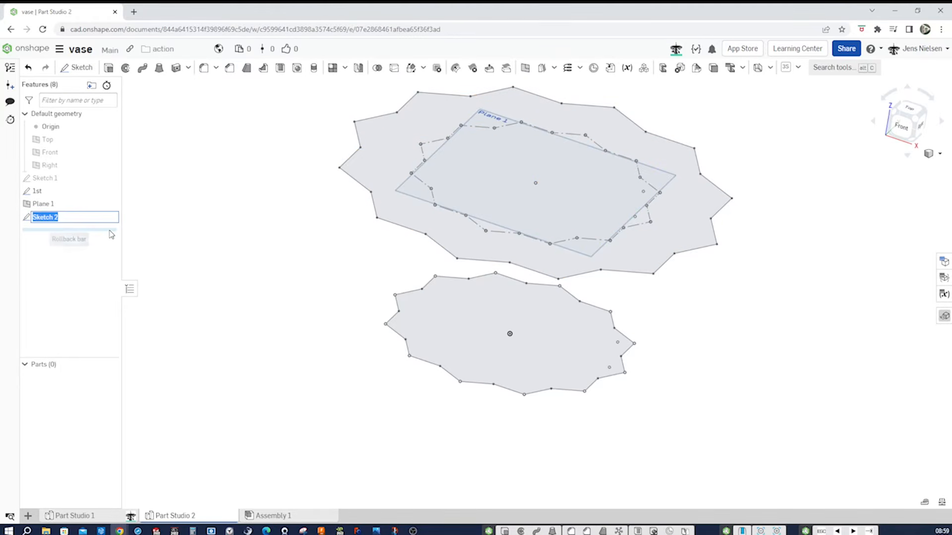
text(2)
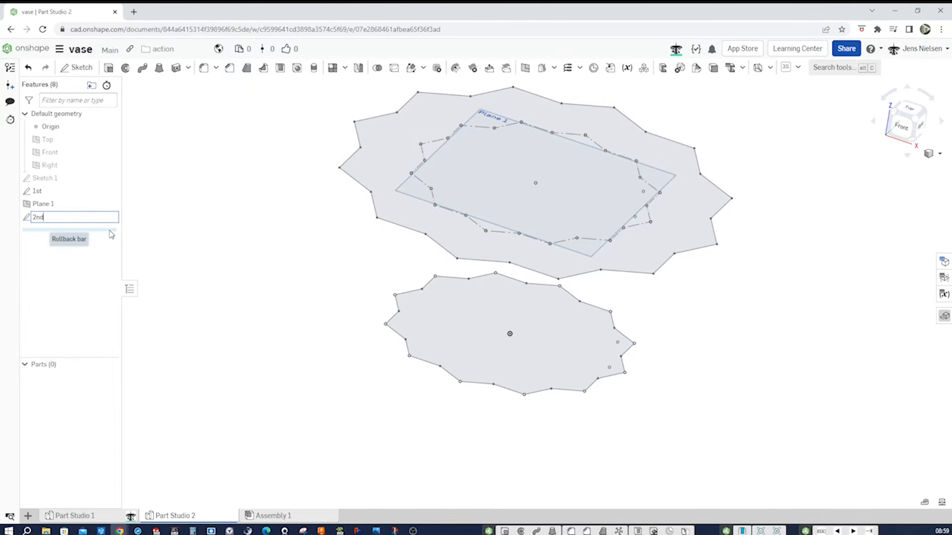
text(nd)
click(236, 240)
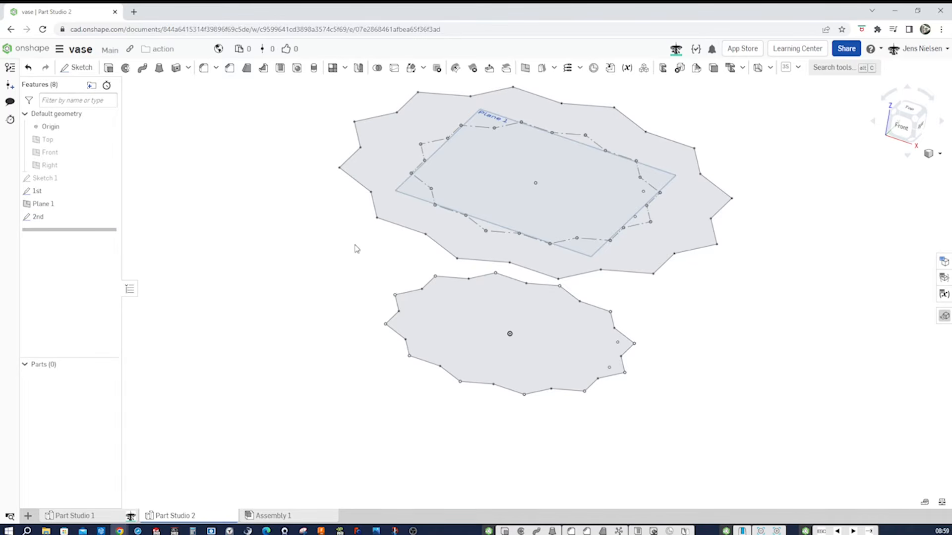
click(109, 204)
key(f)
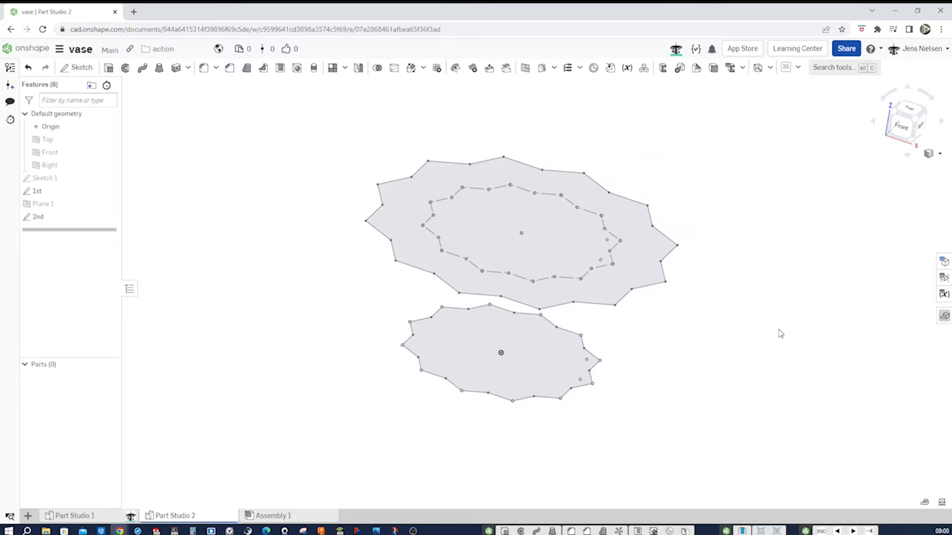
- Create another plane offset 248 mm above the Top plane
key(s)
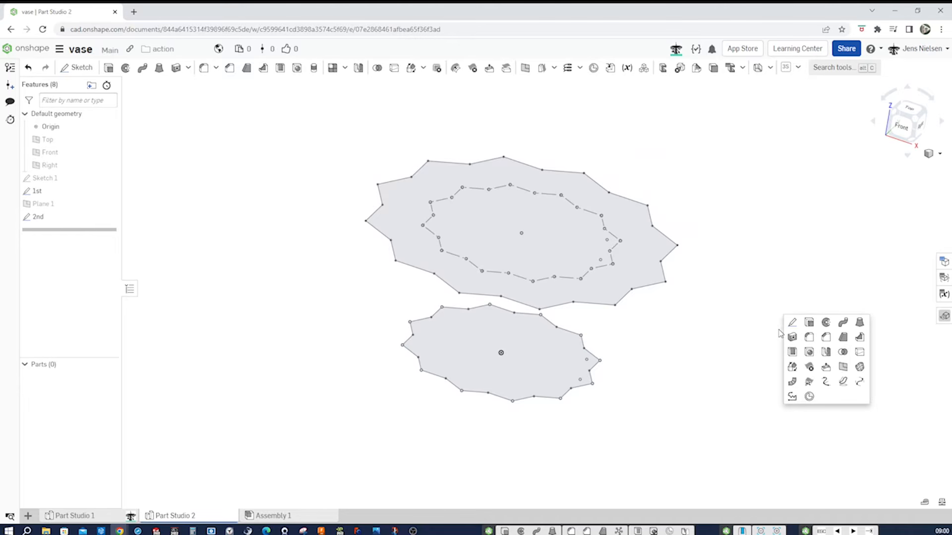
click(842, 366)
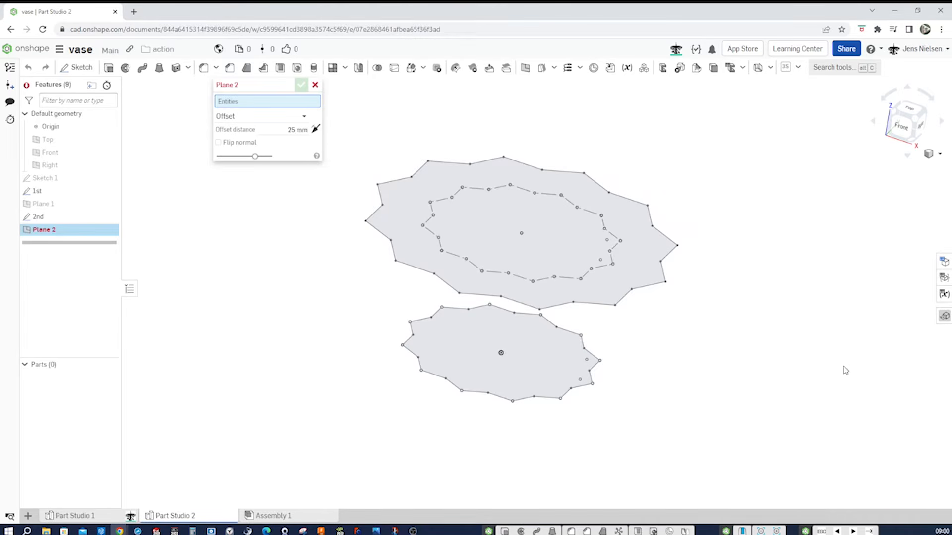
click(91, 143)
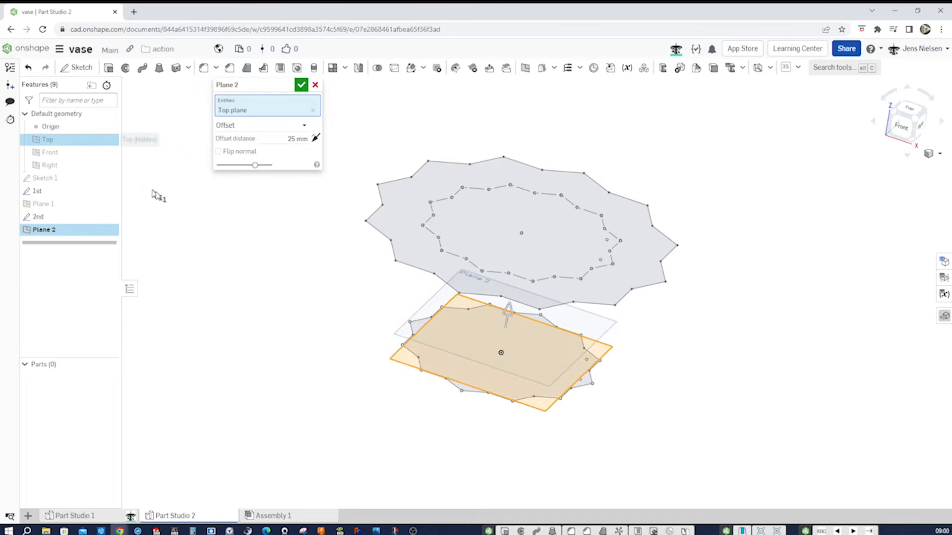
click(299, 139)
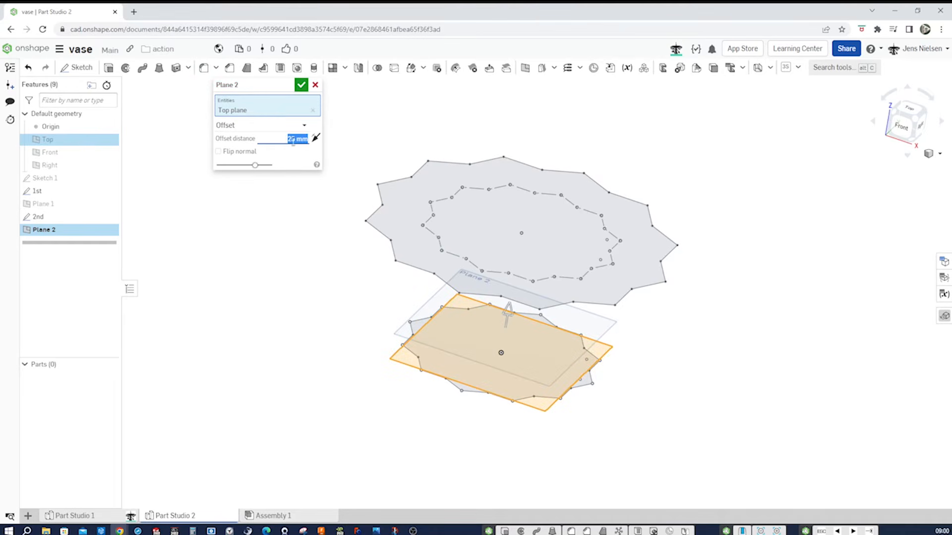
text(248)
key(Return)
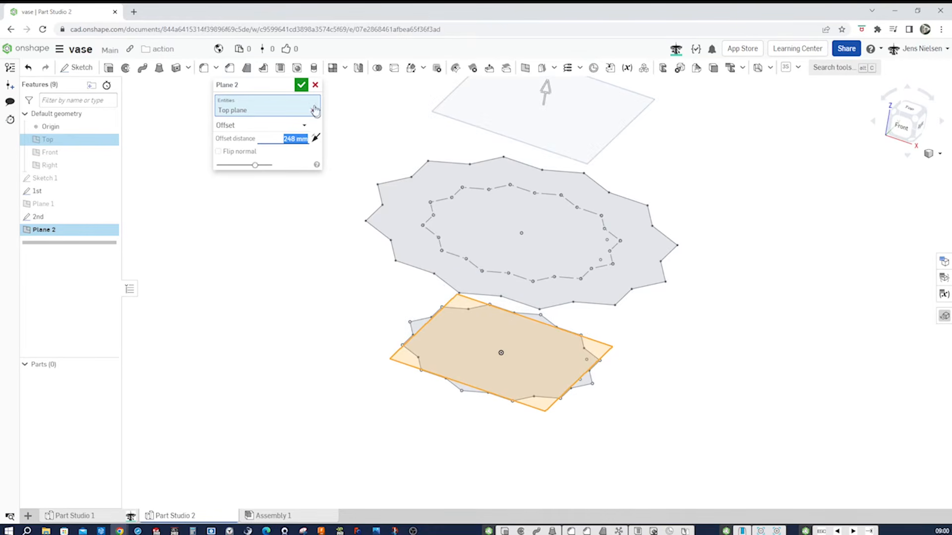
click(301, 86)
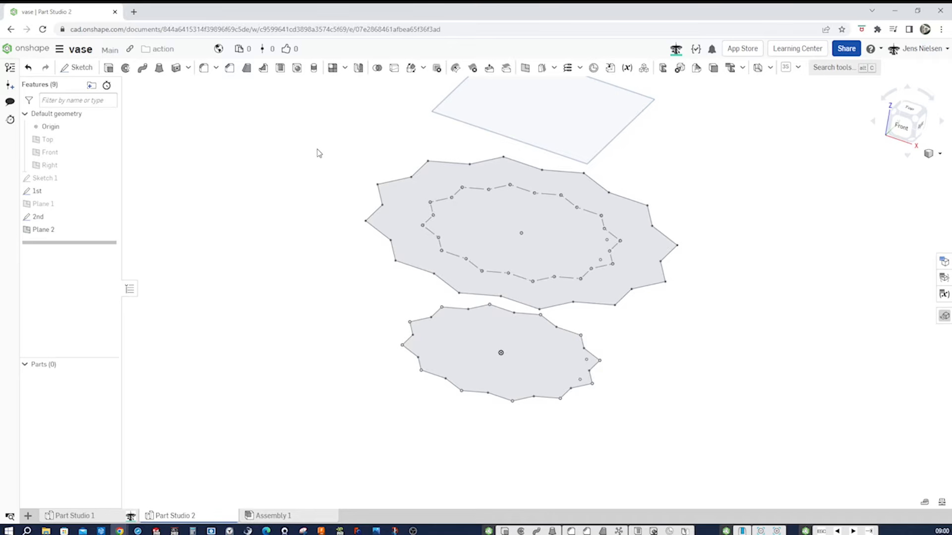
key(f)
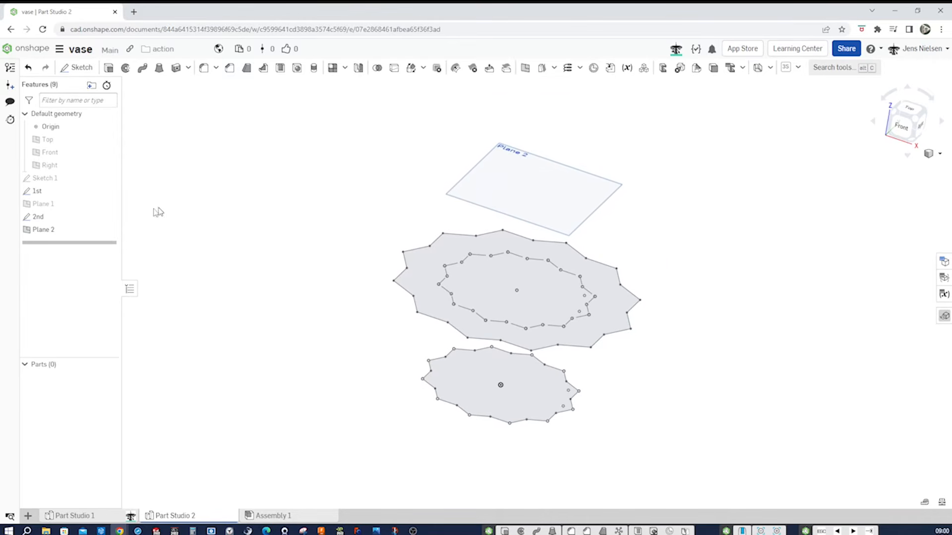
- Hide sketch 2nd, start a sketch on Plane 2 and project the star outline of sketch 1st into it
click(108, 219)
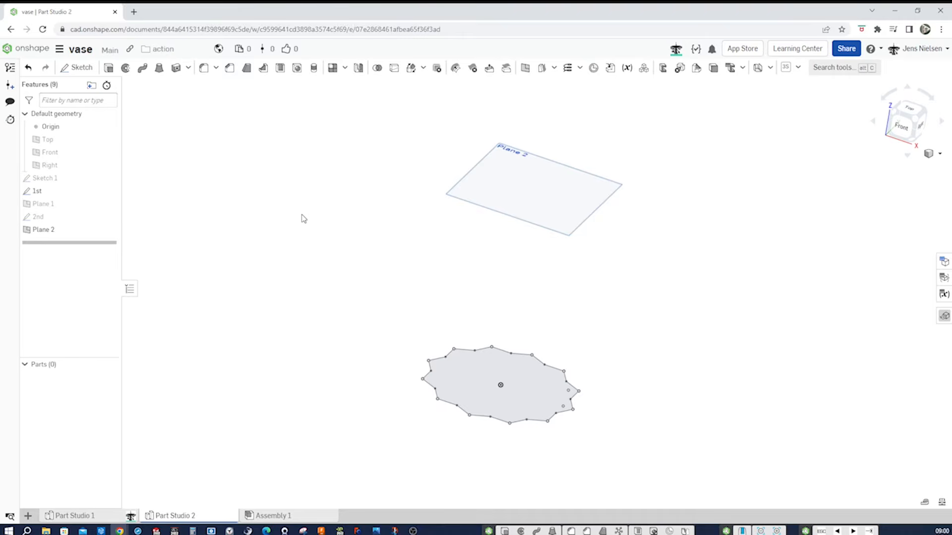
key(s)
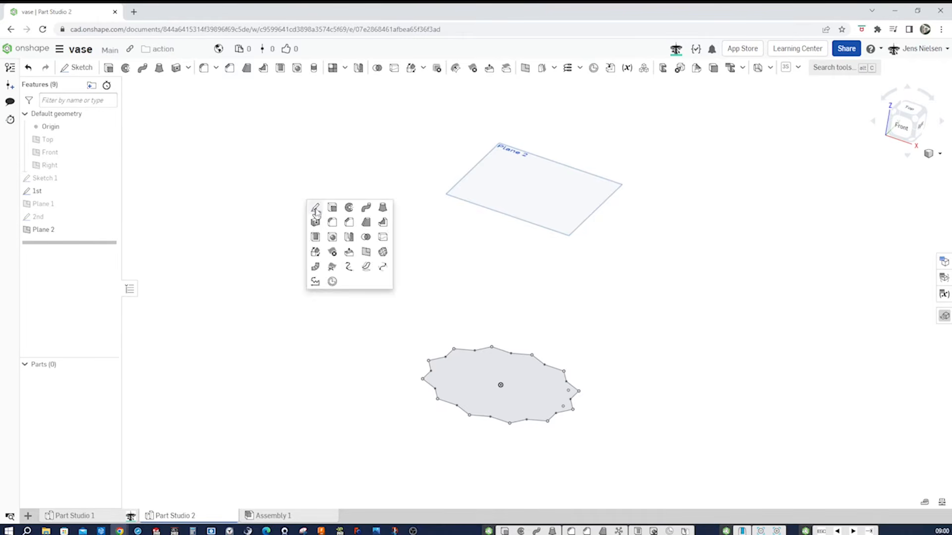
click(316, 207)
click(465, 187)
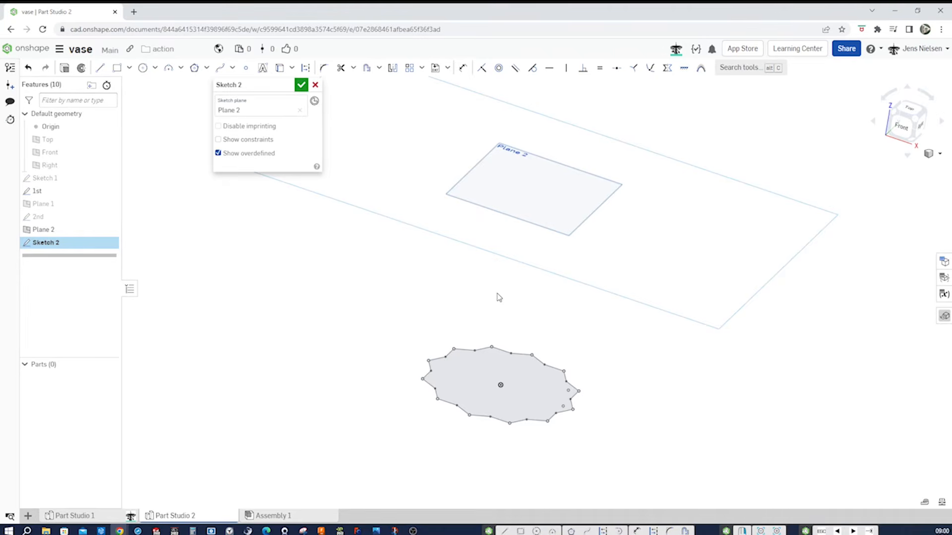
key(u)
drag(388, 323, 612, 443)
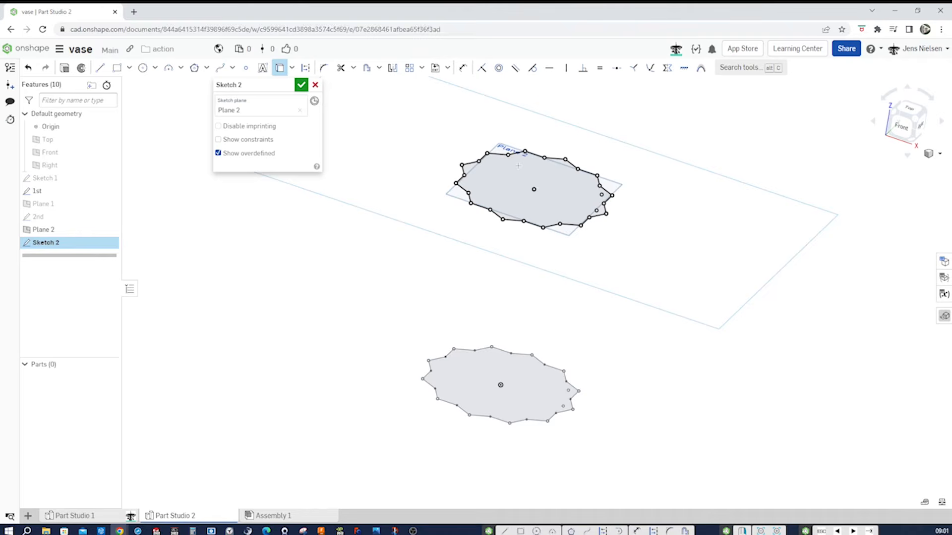
- Convert all the projected star geometry on Plane 2 to construction lines
key(Escape)
drag(425, 123, 659, 258)
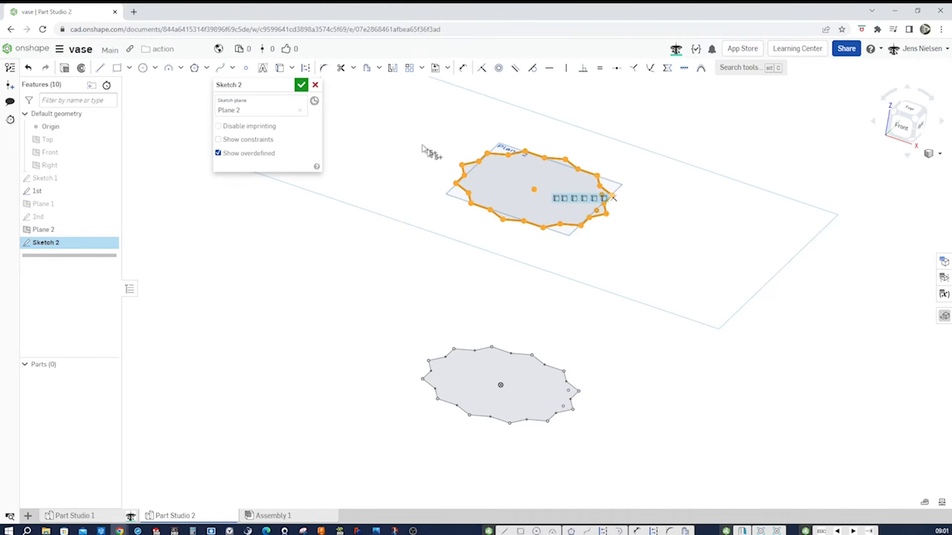
click(305, 72)
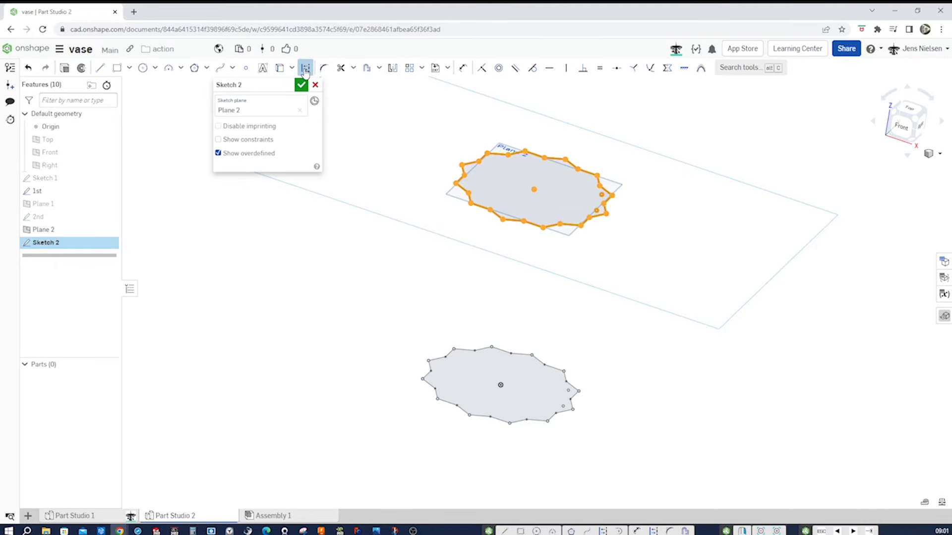
click(406, 112)
- Offset the whole construction star on Plane 2 inward by 22 mm and finish the sketch
scroll(416, 132, up, 5)
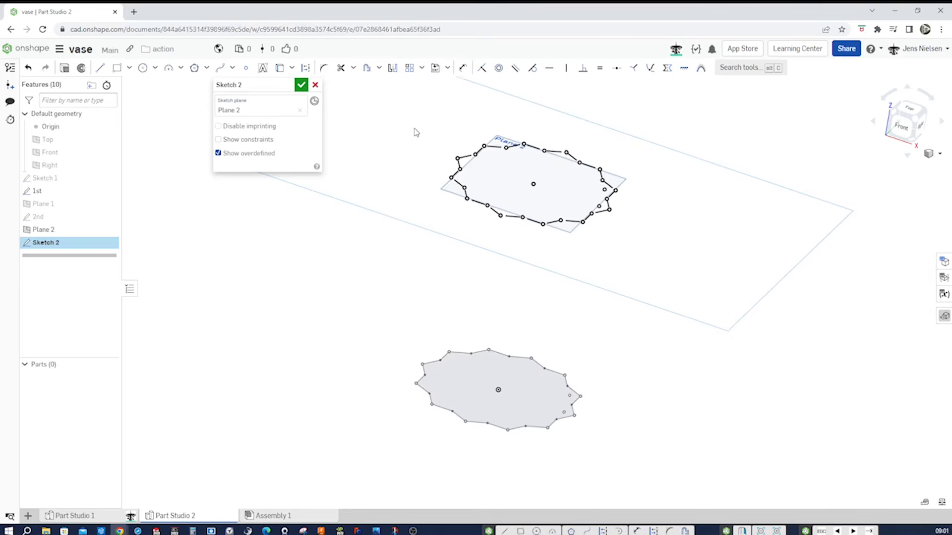
scroll(414, 148, down, 4)
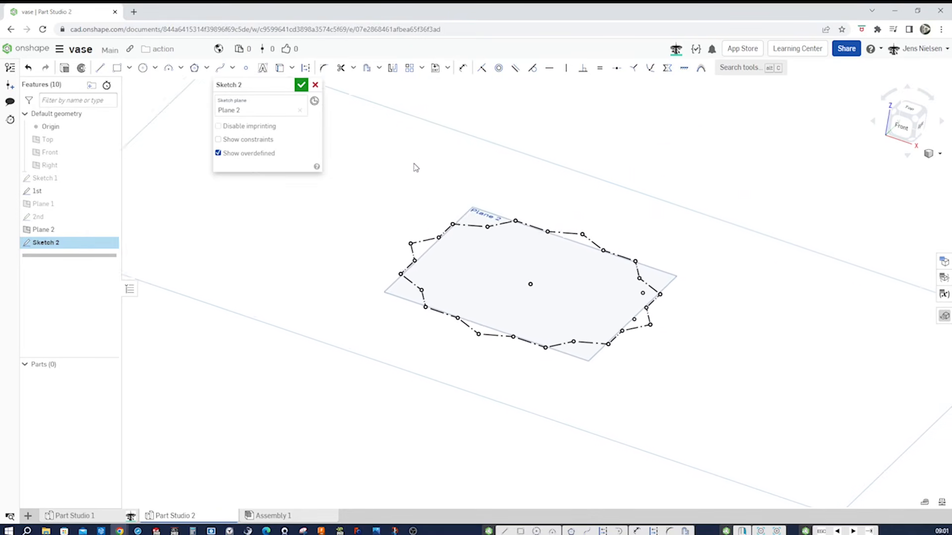
key(u)
drag(389, 195, 725, 377)
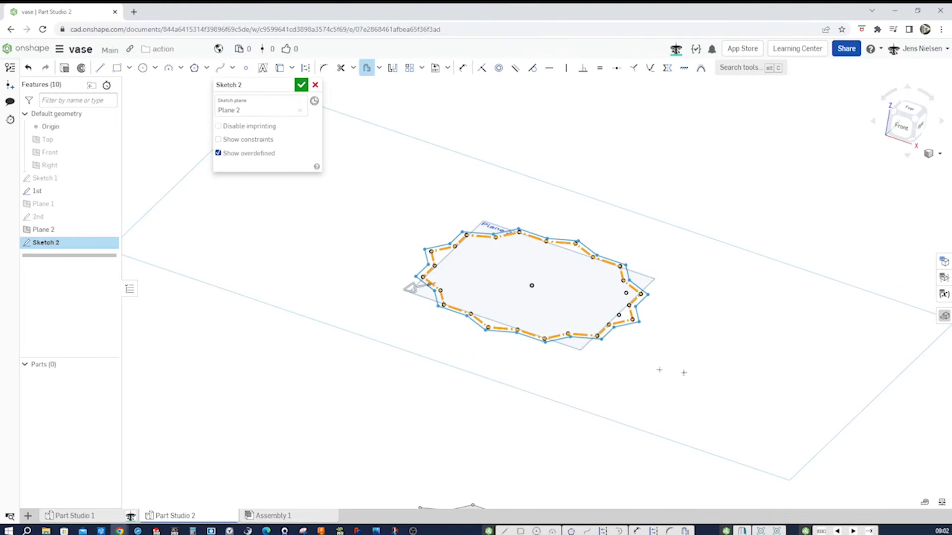
drag(411, 289, 474, 275)
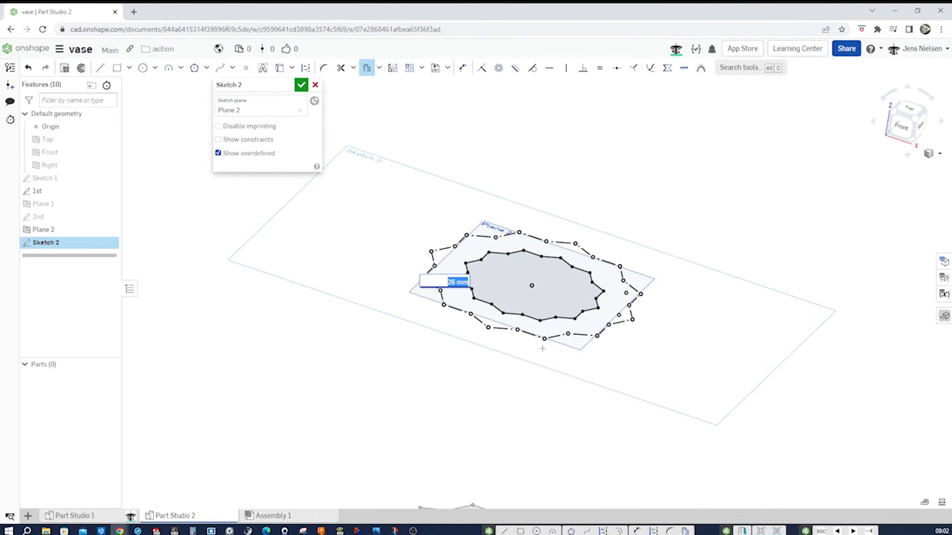
text(22)
key(Return)
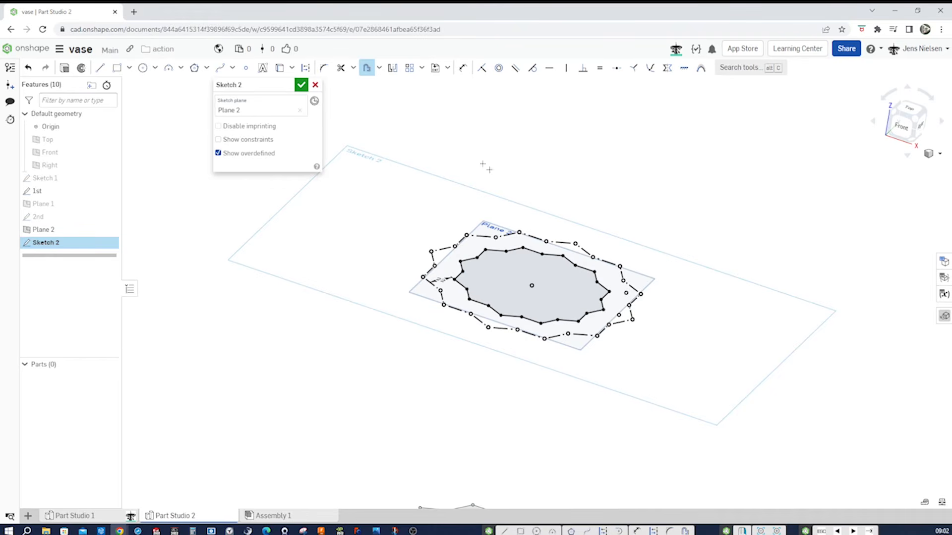
click(301, 85)
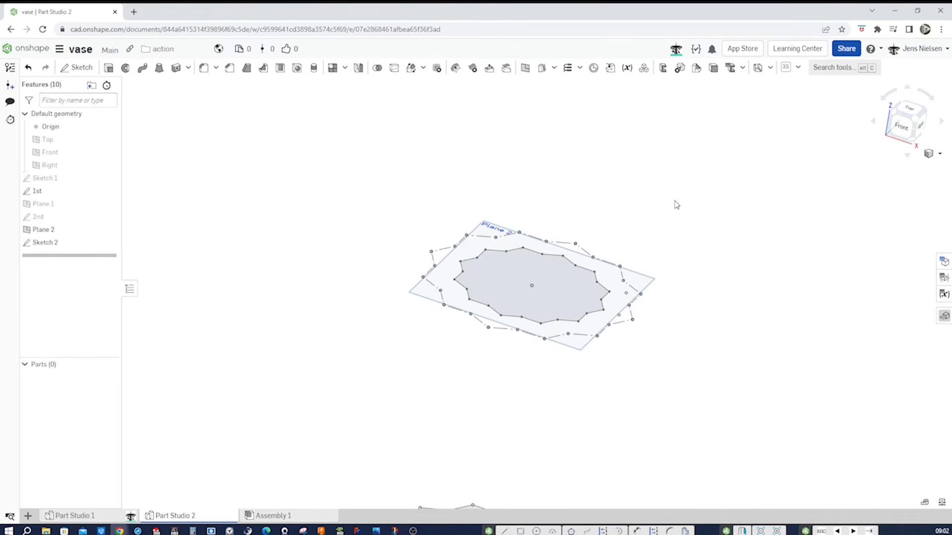
- Rename the sketch on Plane 2 as 3rd
right_click(77, 250)
click(112, 270)
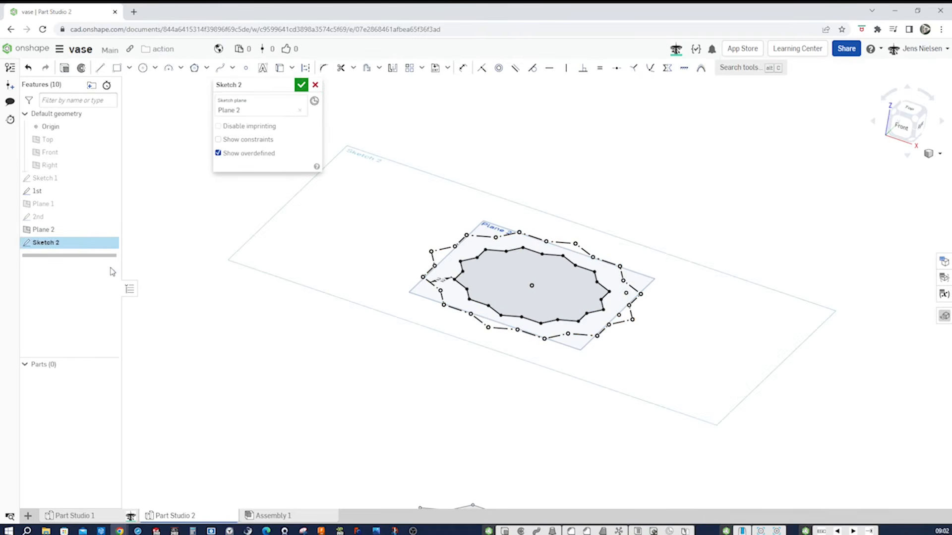
click(301, 85)
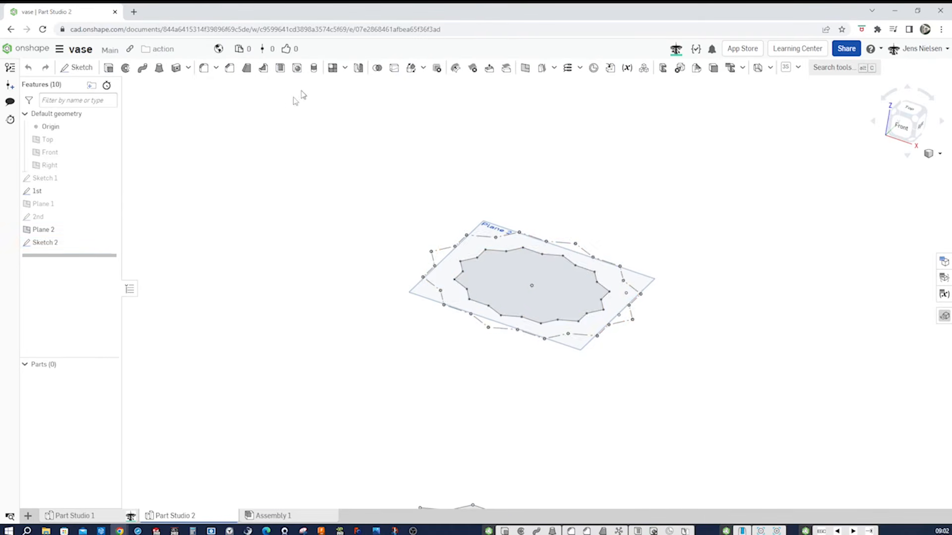
right_click(66, 248)
click(96, 256)
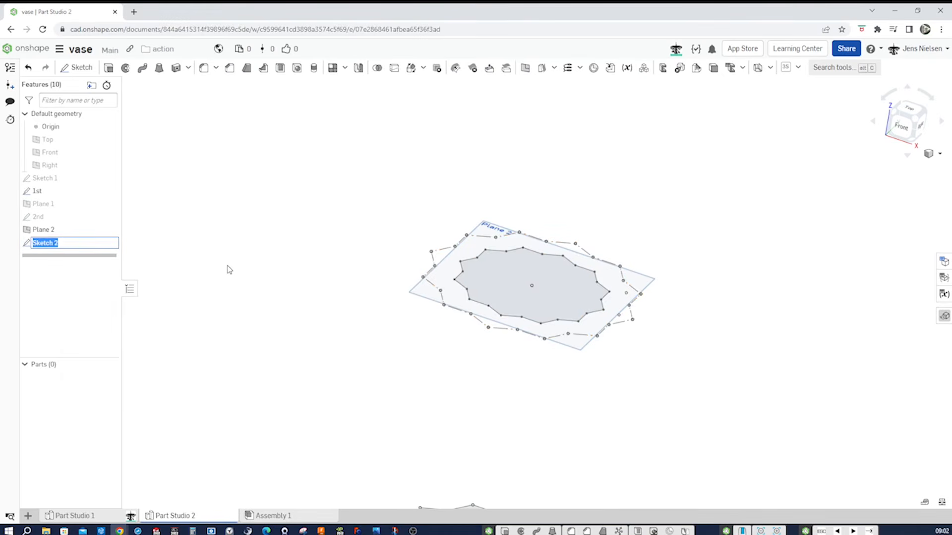
text(3rd)
key(Return)
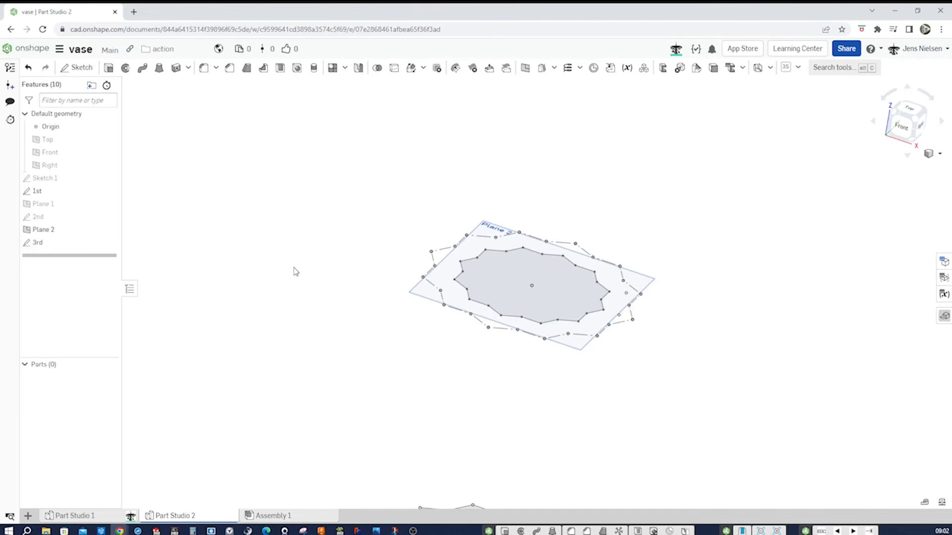
- Hide sketch 3rd and Plane 2, leaving sketch 1st visible and fitted in the view
click(110, 243)
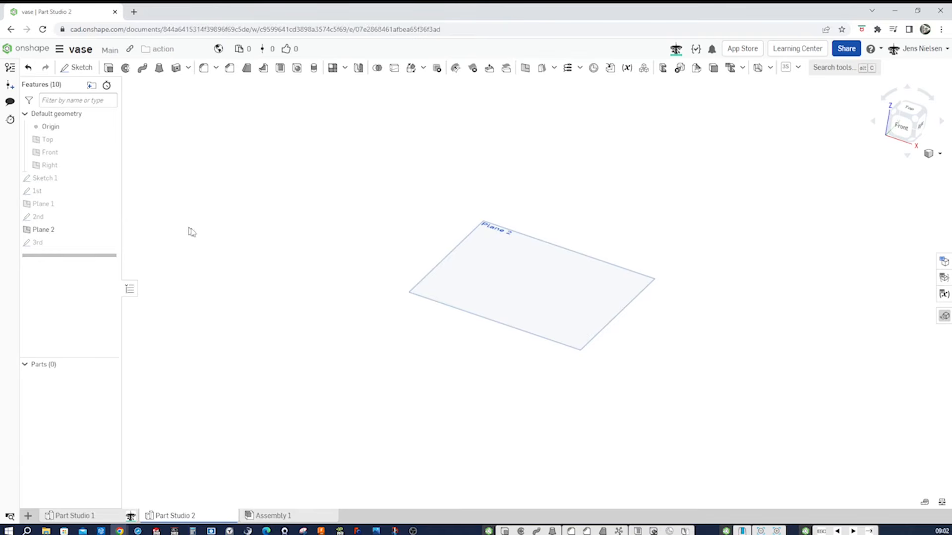
click(109, 191)
click(109, 192)
key(f)
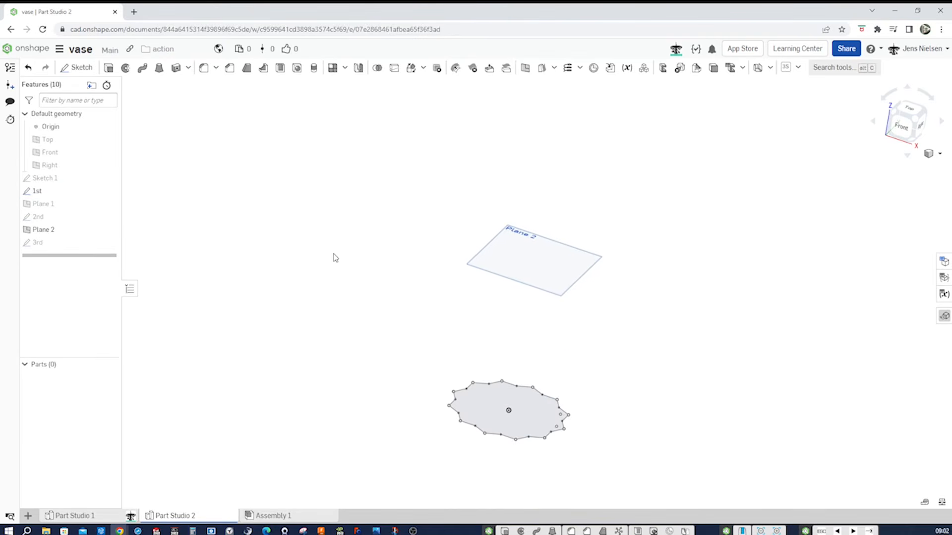
click(109, 230)
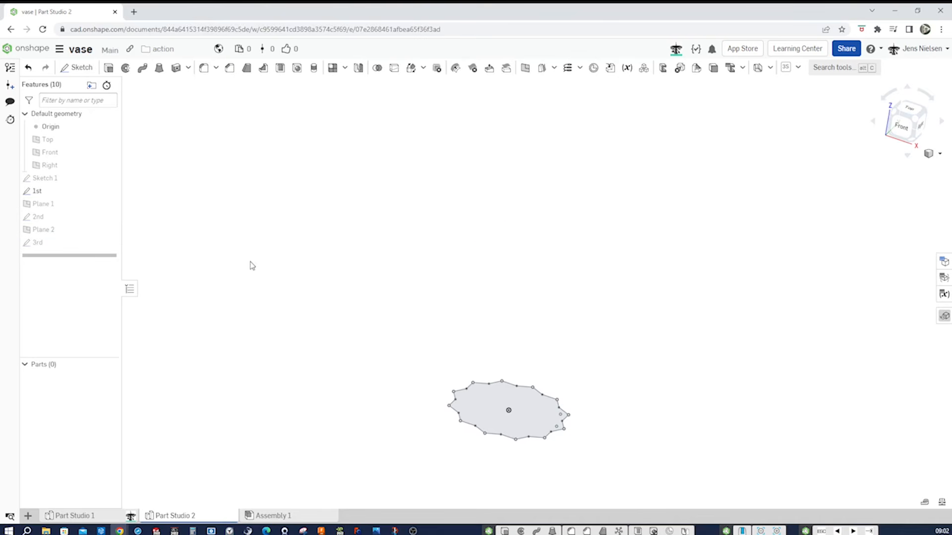
- Create another plane offset 444 mm above the Top plane
key(s)
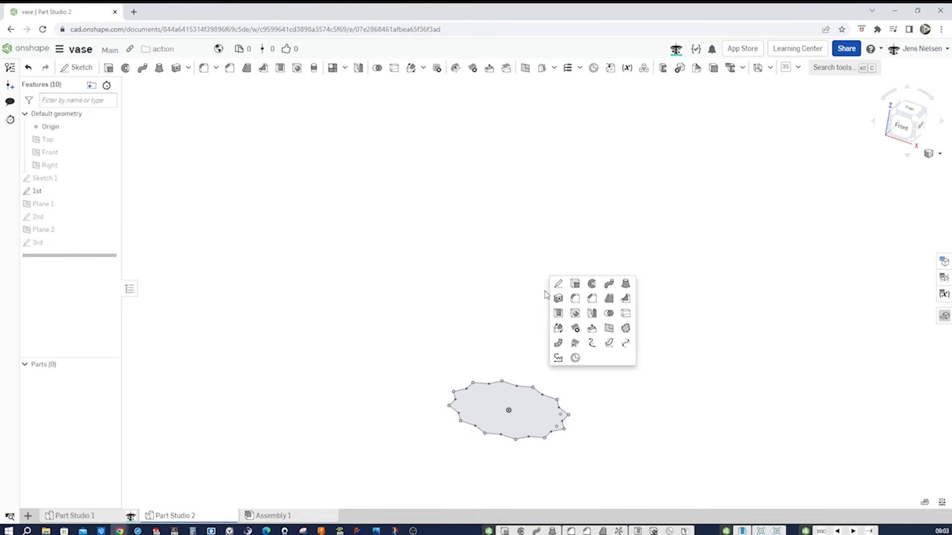
click(606, 326)
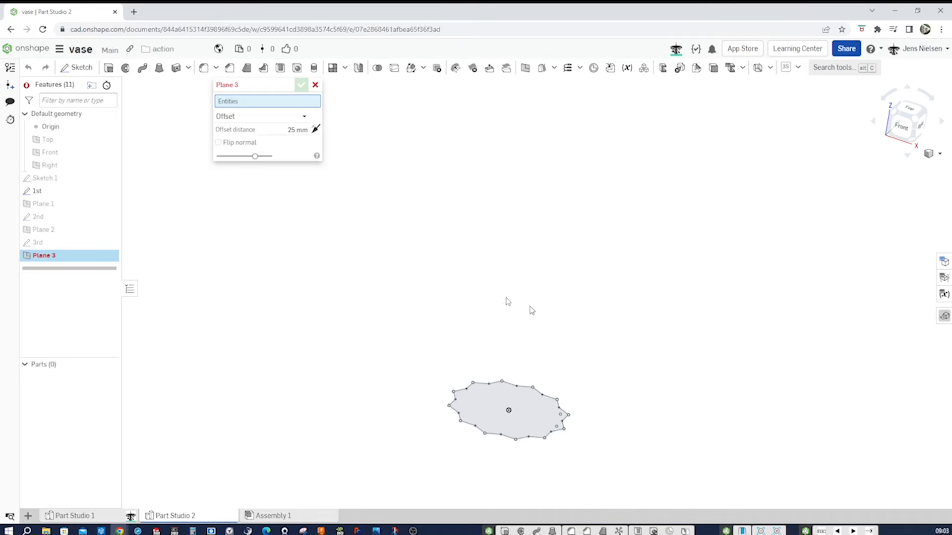
click(70, 145)
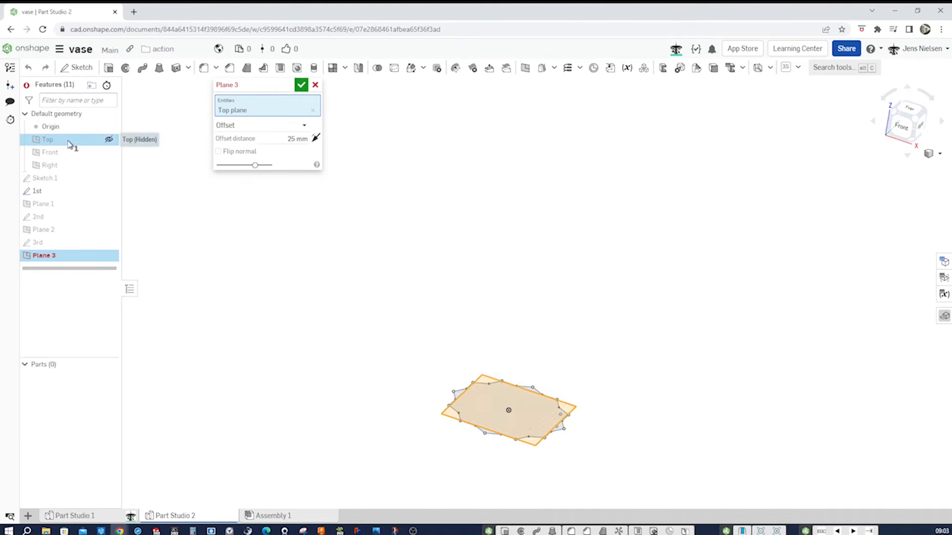
click(295, 138)
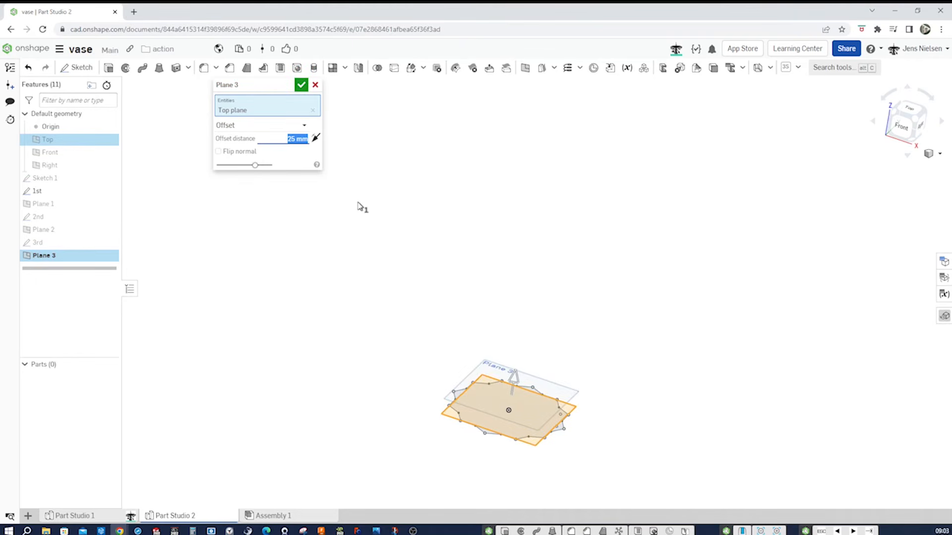
text(444)
click(301, 84)
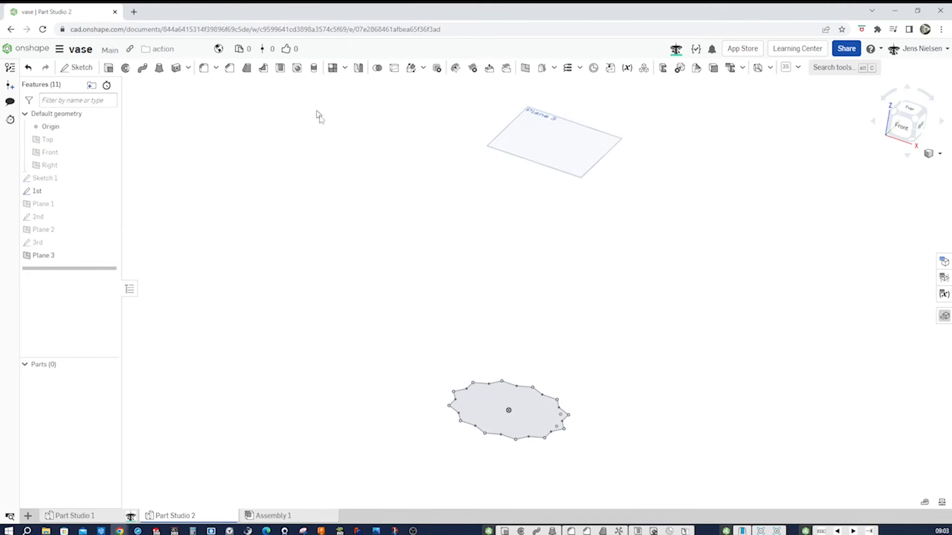
- Start a sketch on Plane 3 and project the star outline of sketch 1st into it
key(s)
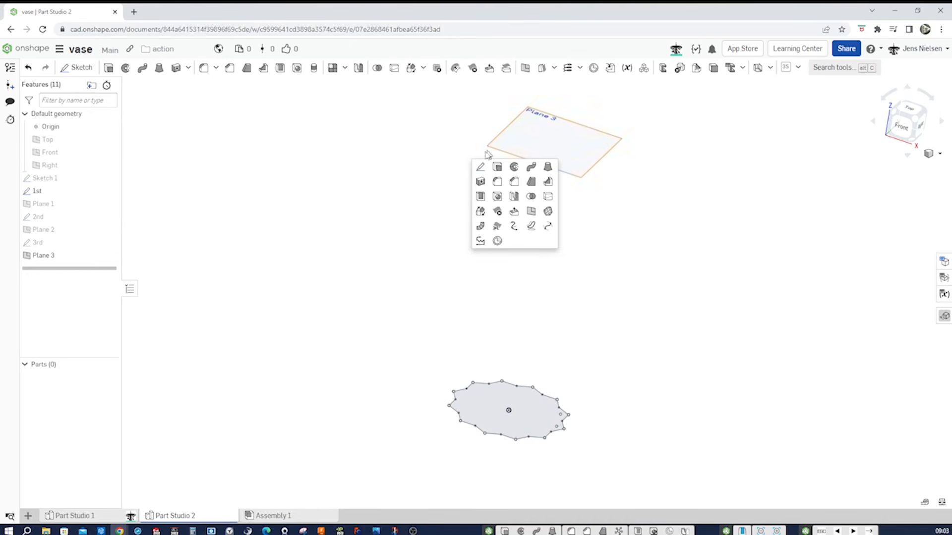
click(480, 166)
click(506, 149)
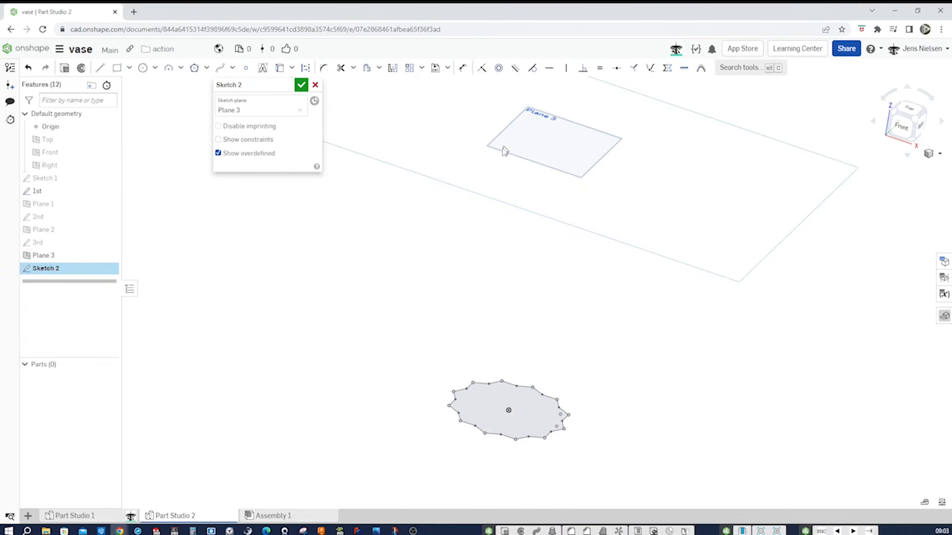
key(u)
mouse_move(418, 352)
mouse_down()
mouse_move(525, 438)
mouse_move(612, 466)
mouse_up()
key(Escape)
- Convert all the projected star geometry on Plane 3 to construction lines
drag(478, 89, 645, 212)
key(q)
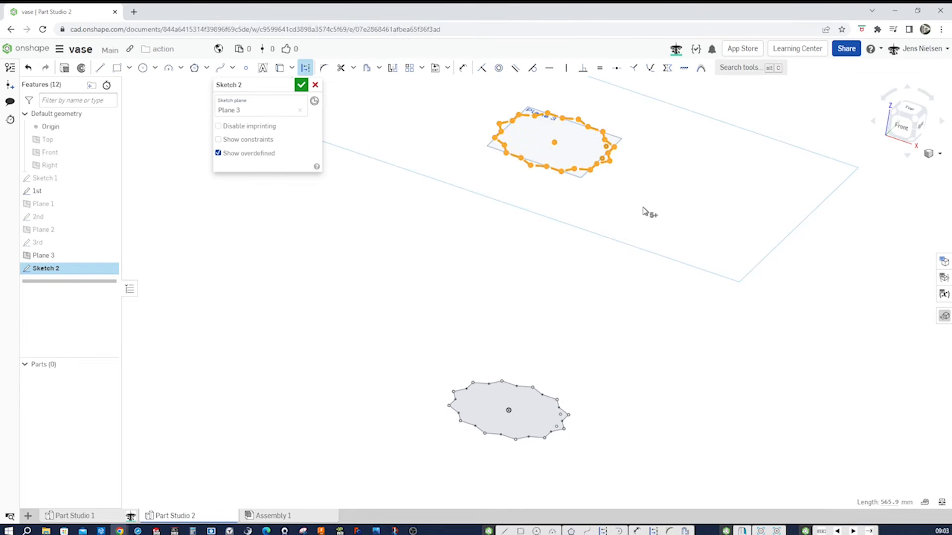
click(679, 219)
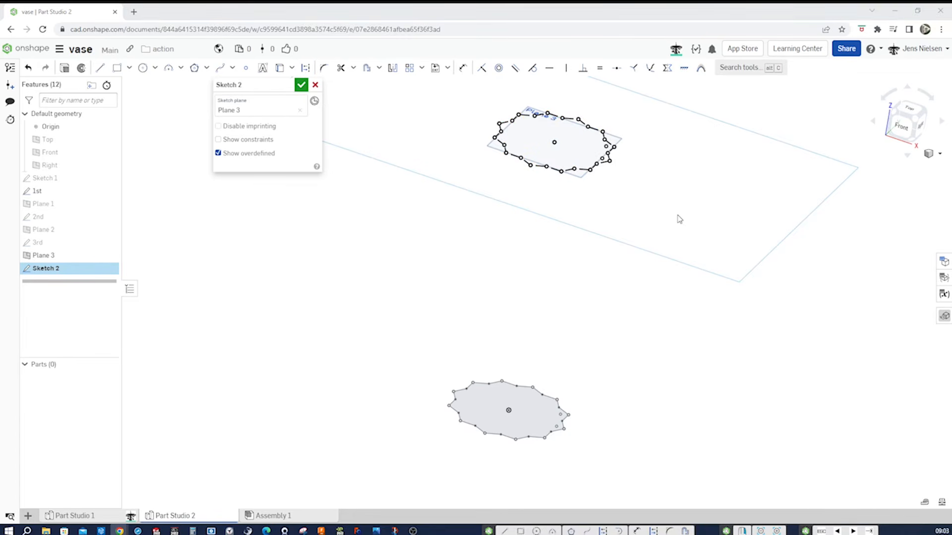
- Offset the whole construction star on Plane 3 inward by 18 mm and finish the sketch
key(u)
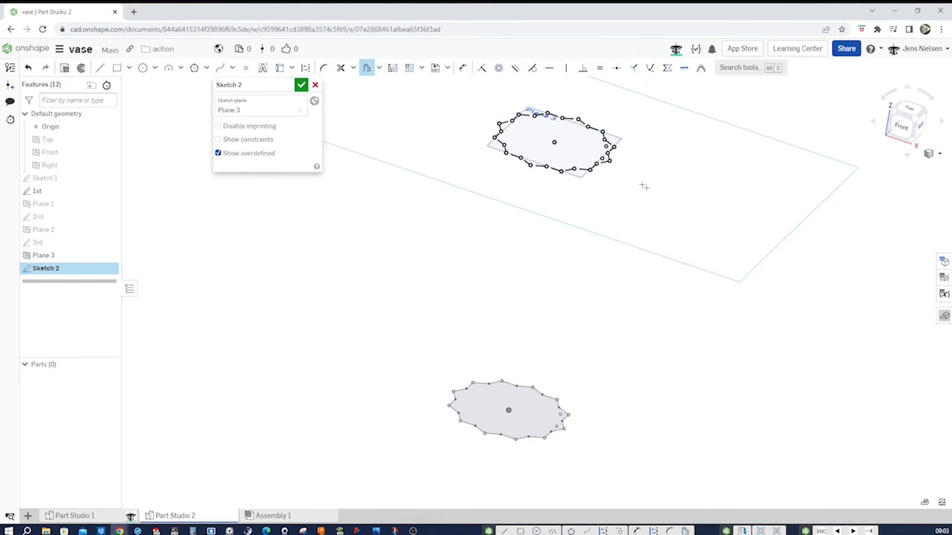
drag(469, 91, 651, 198)
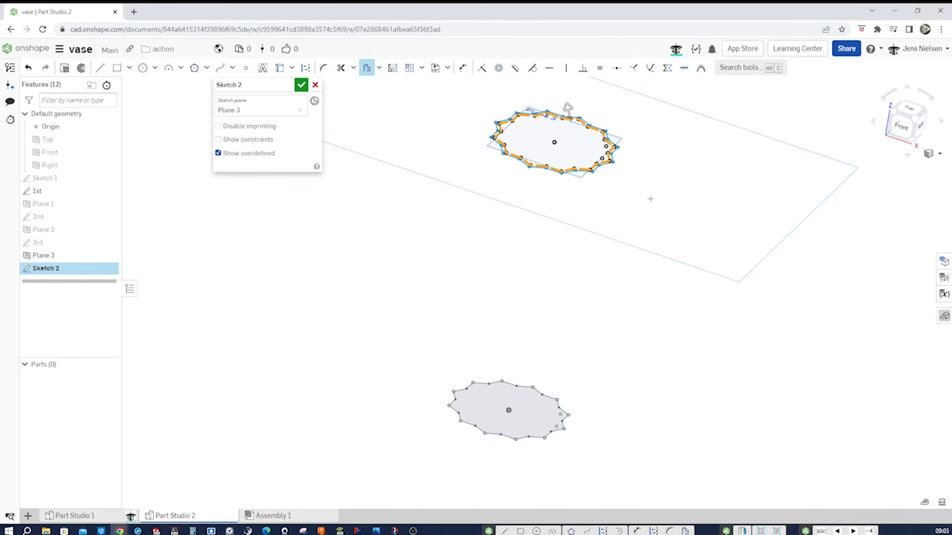
click(570, 117)
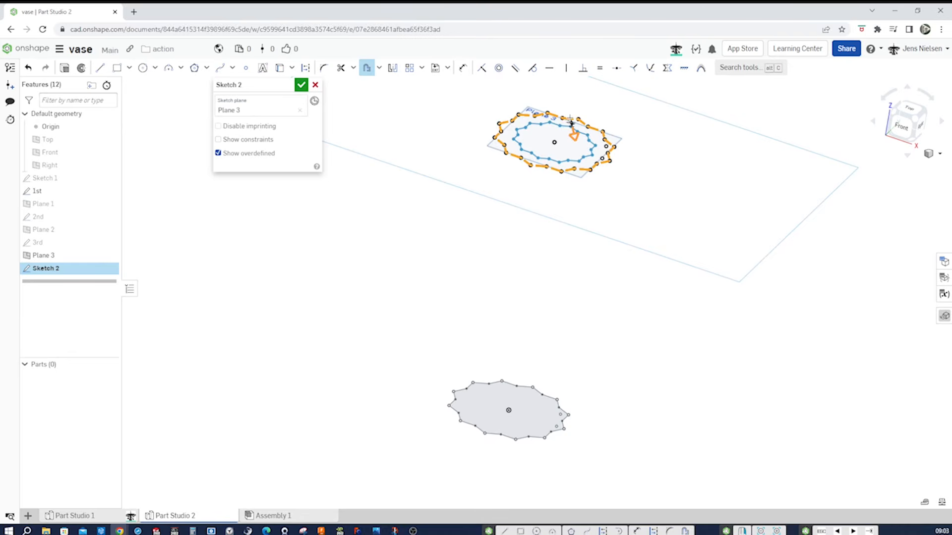
click(571, 123)
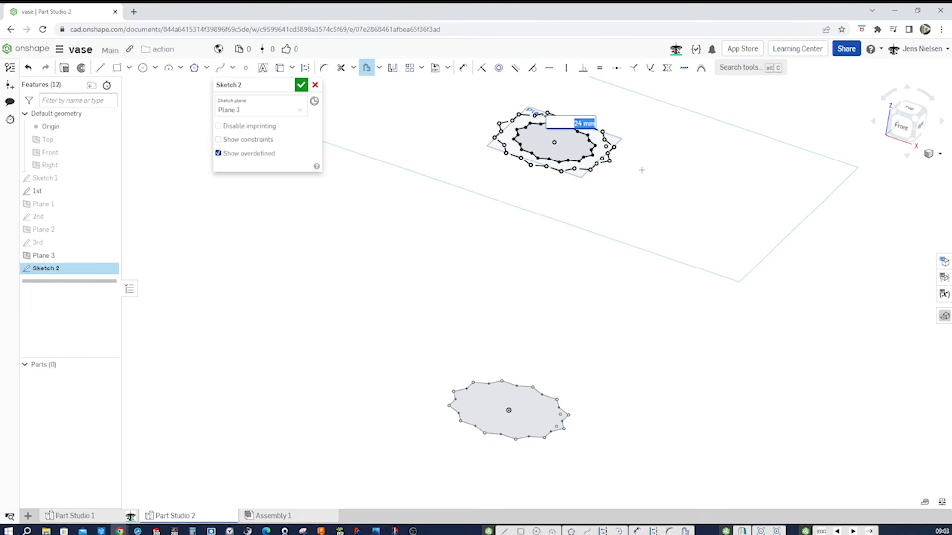
text(18)
key(Return)
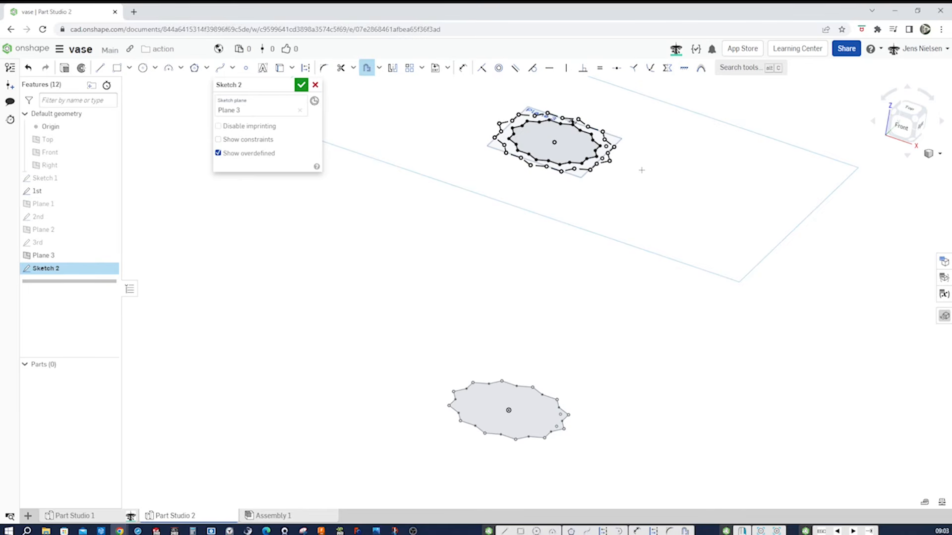
click(301, 85)
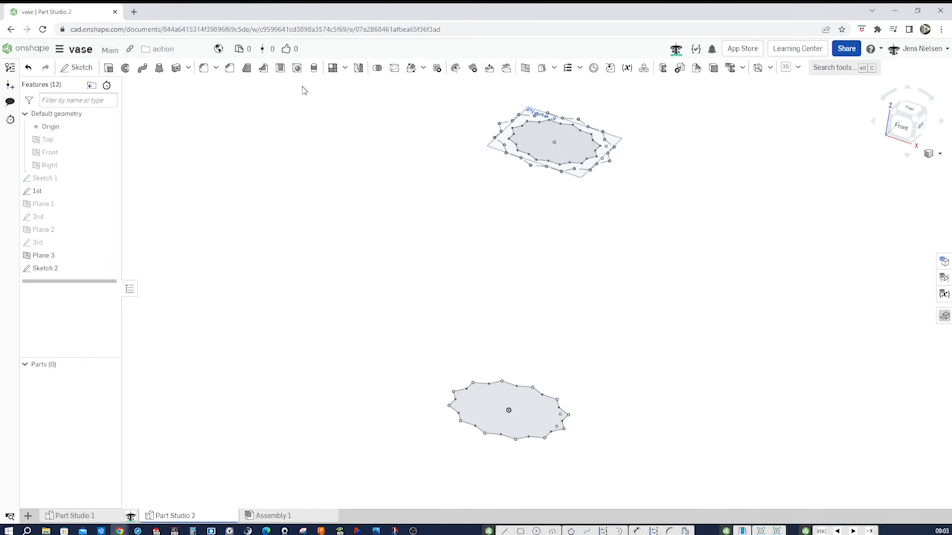
- Rename the sketch on Plane 3 as 4th
right_click(69, 273)
click(96, 279)
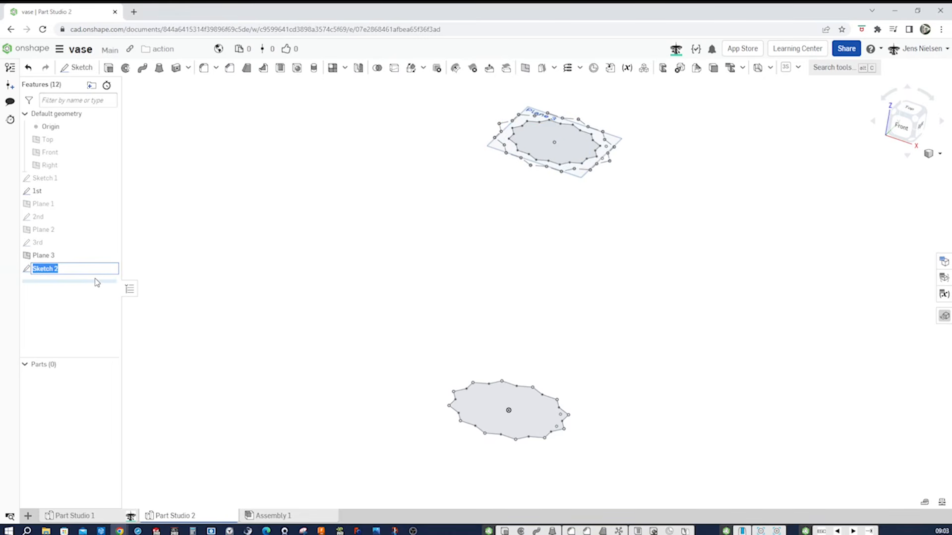
text(4th)
key(Return)
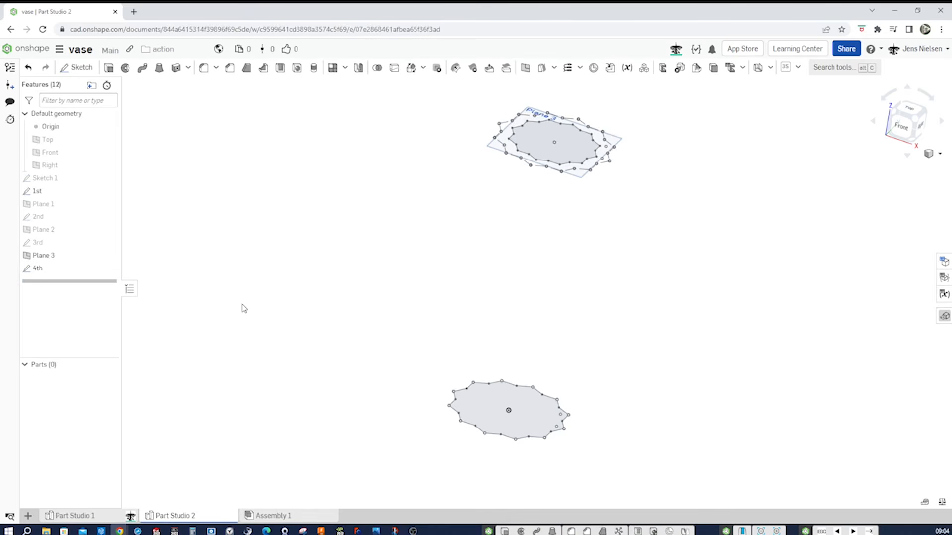
- Hide Plane 3 and show sketches 3rd and 2nd along with the other star profiles
click(108, 256)
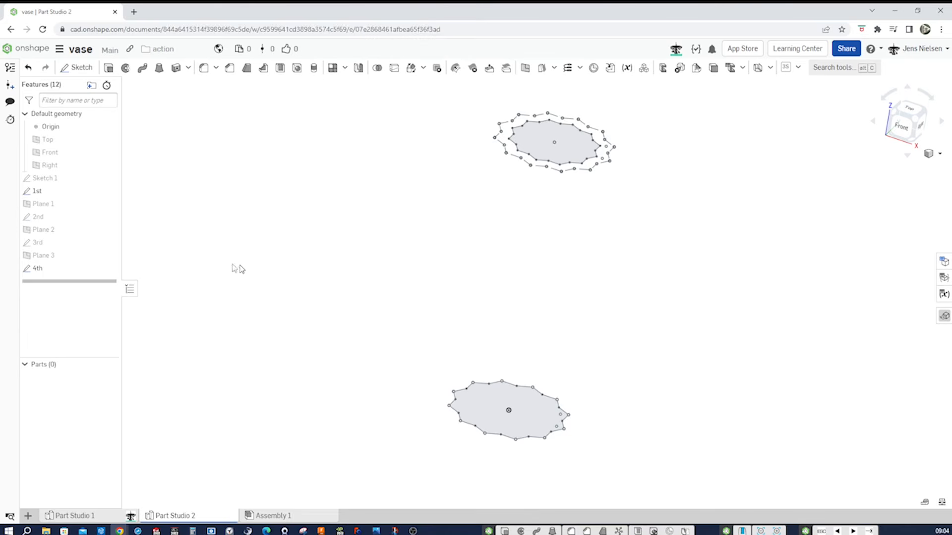
click(109, 242)
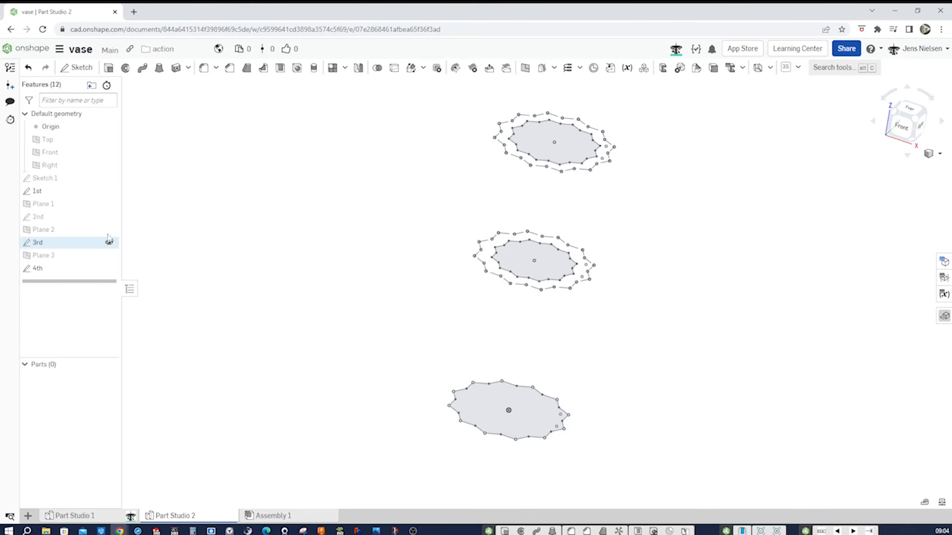
click(109, 217)
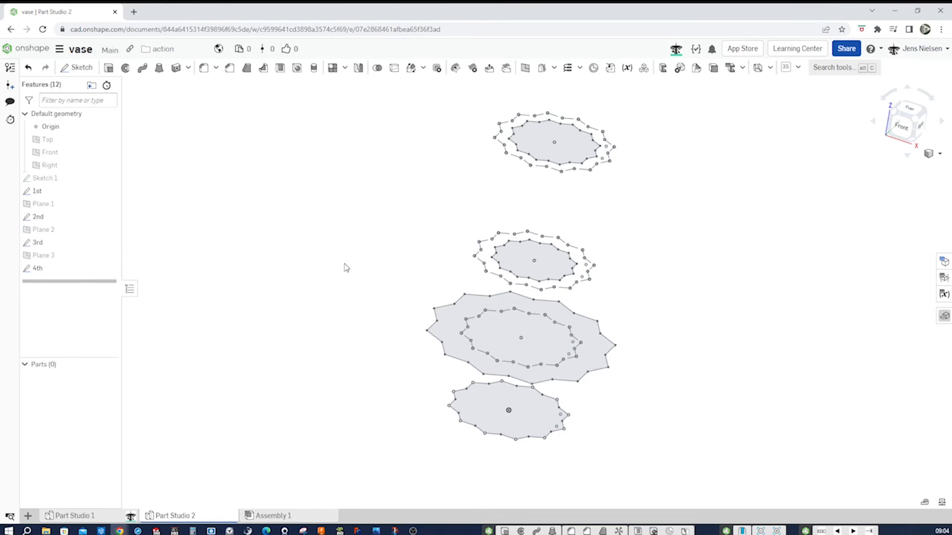
- Start a new solid loft through the star profiles 1st, 2nd, 3rd and 4th, in that order
scroll(350, 266, up, 2)
scroll(351, 265, down, 1)
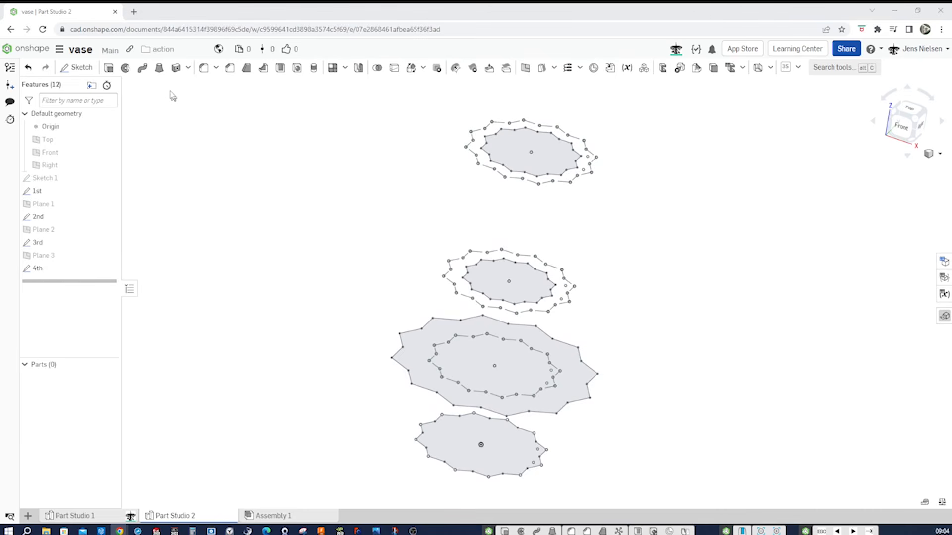
click(159, 73)
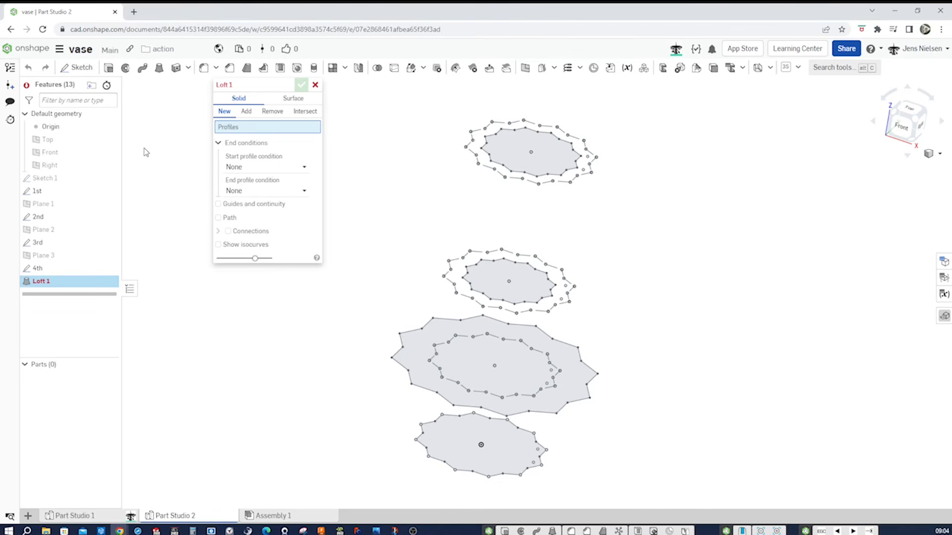
click(72, 195)
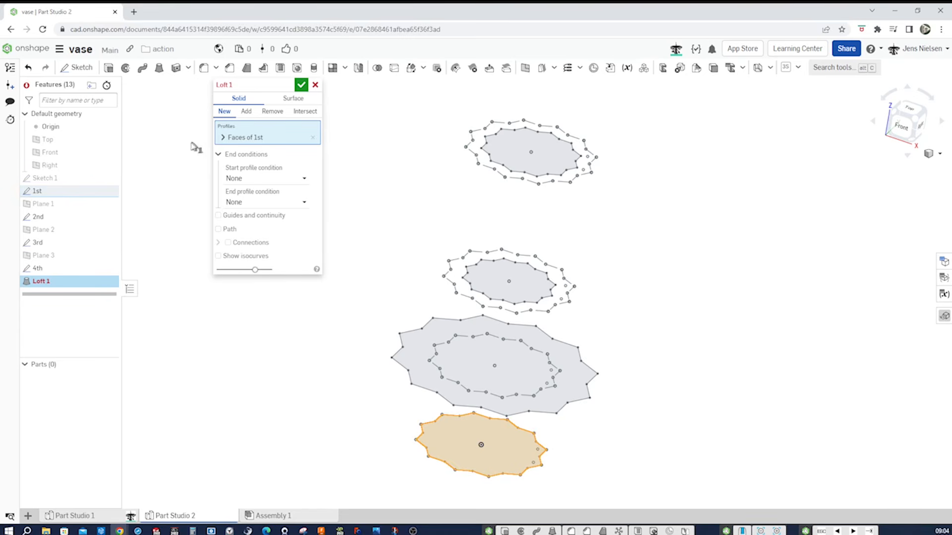
click(69, 218)
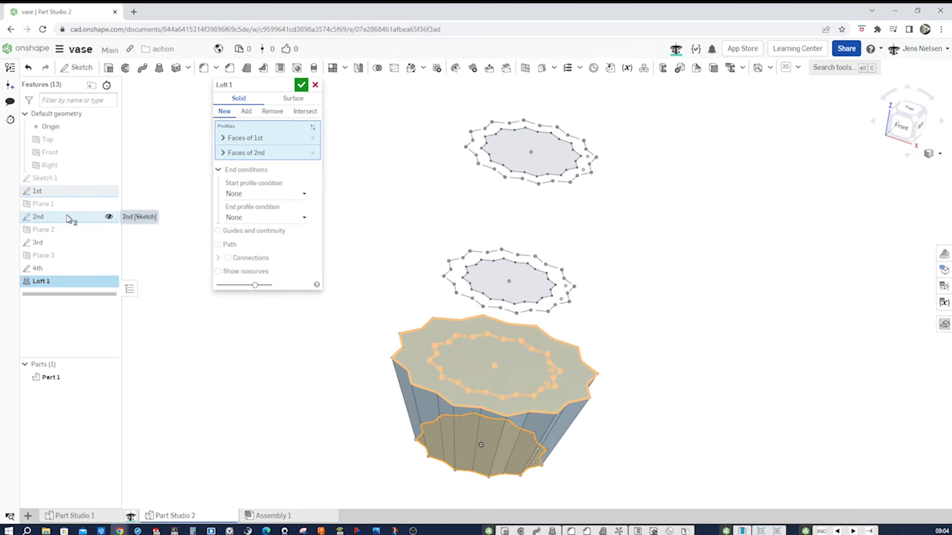
click(62, 246)
click(57, 273)
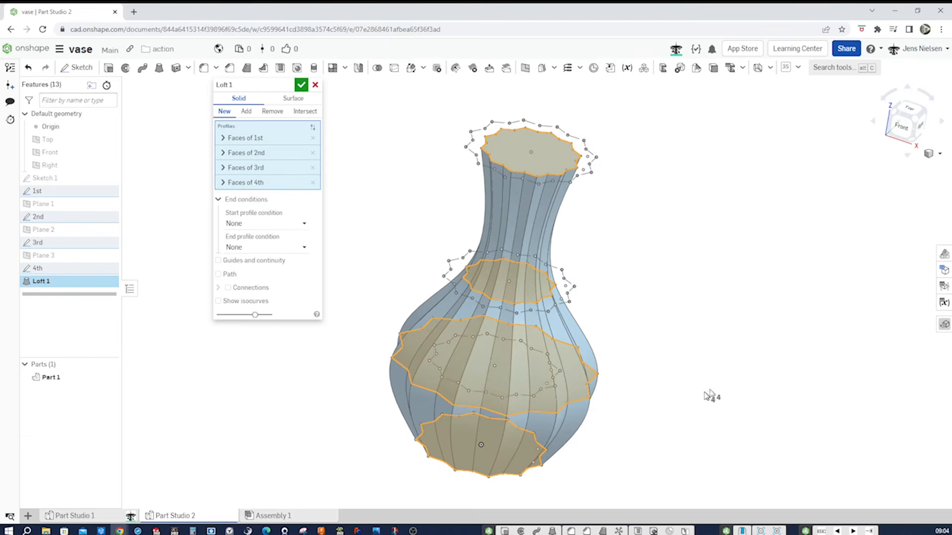
- Set the loft's start and end profile conditions to Normal to profile with an end magnitude of 0.4, and accept the loft
scroll(695, 353, down, 2)
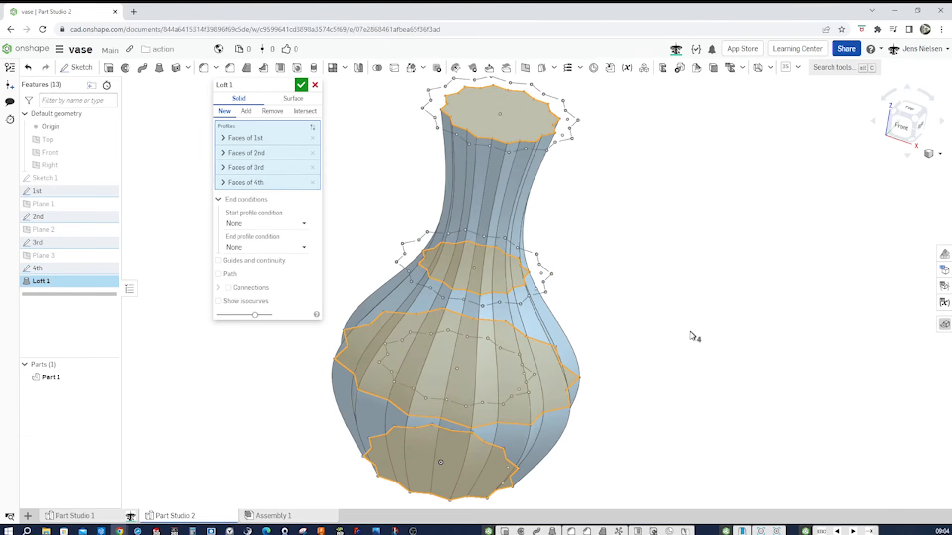
scroll(667, 368, up, 1)
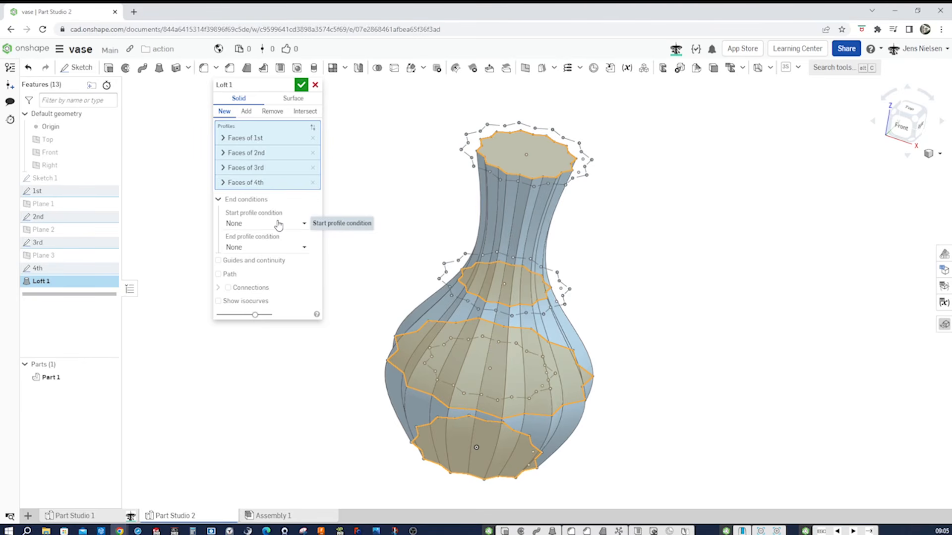
click(304, 226)
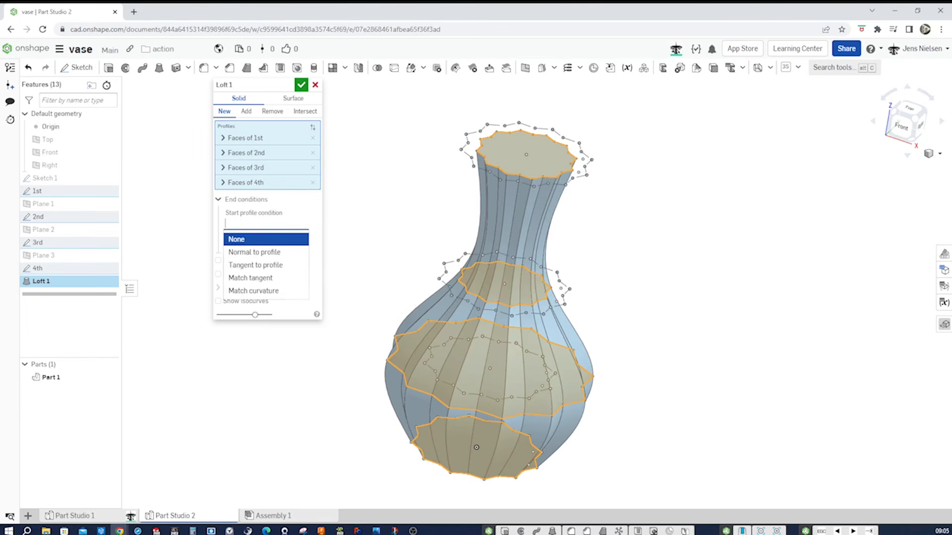
click(272, 254)
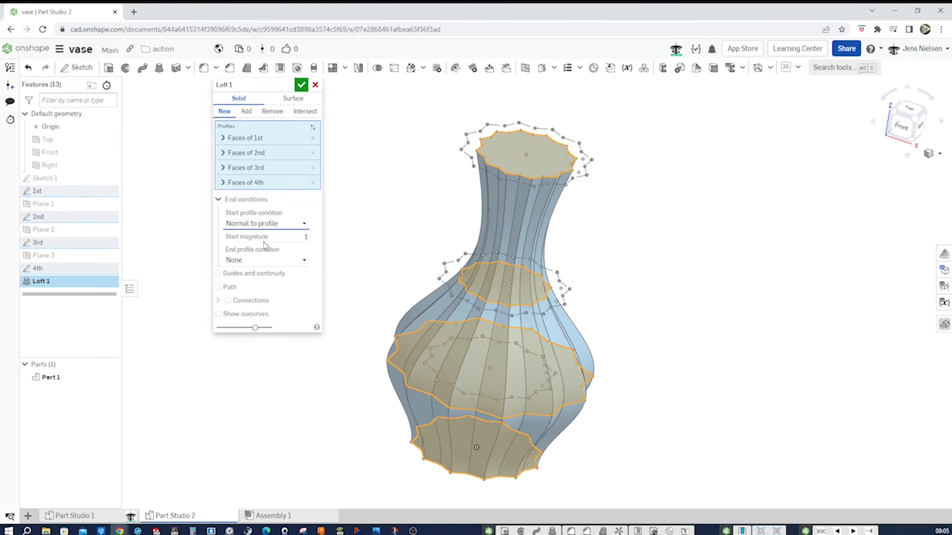
click(303, 260)
click(288, 291)
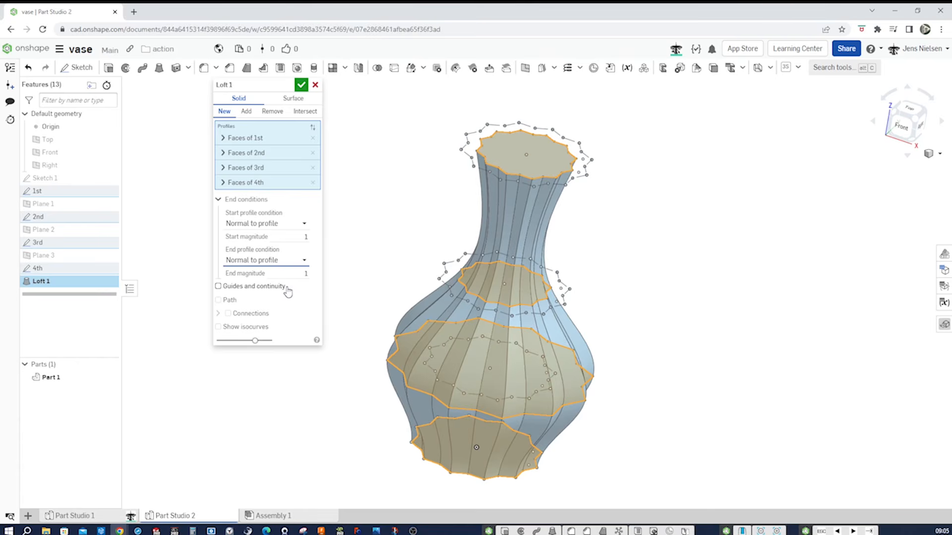
click(305, 273)
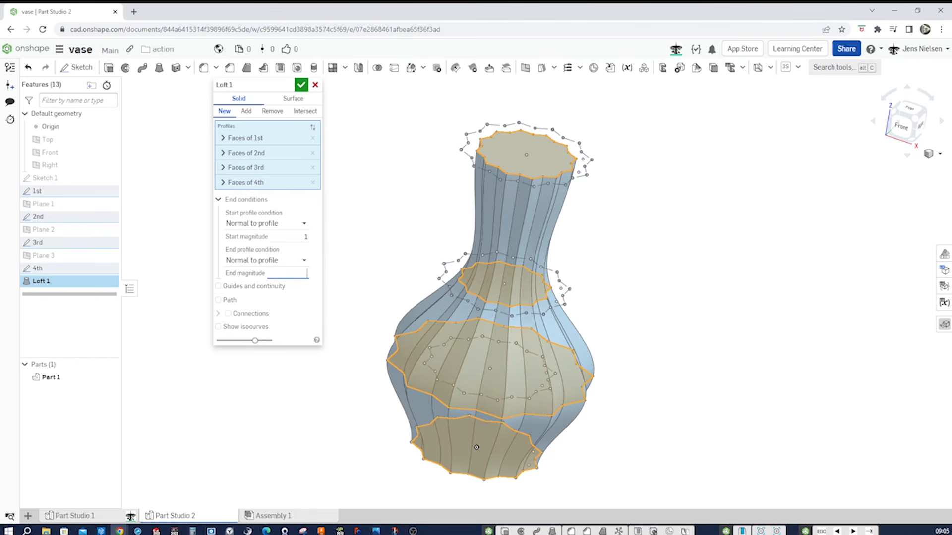
key(Return)
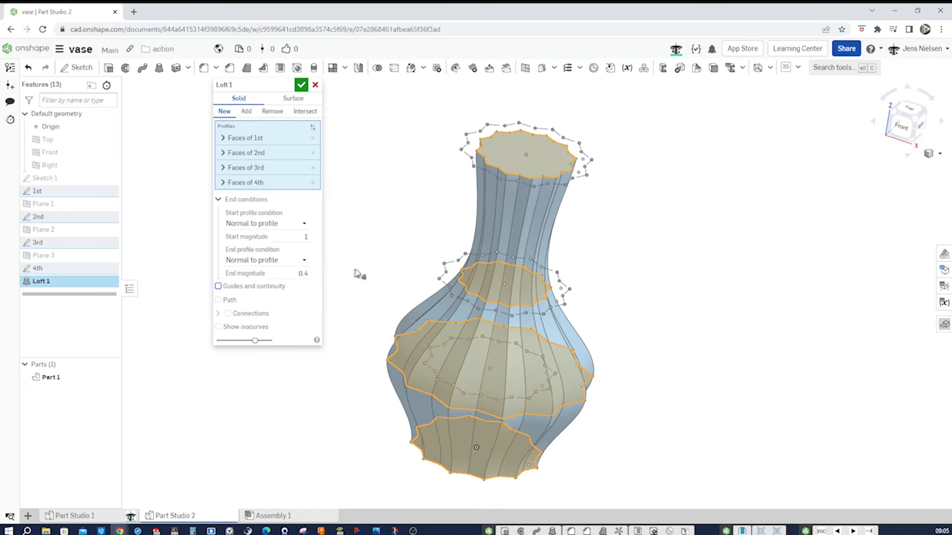
click(301, 86)
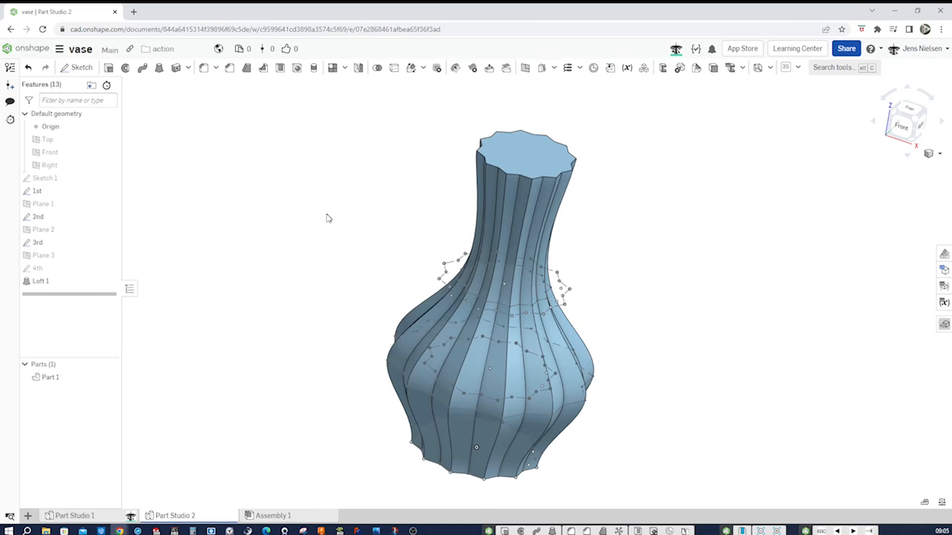
- Rename the lofted part as vase
right_click(57, 379)
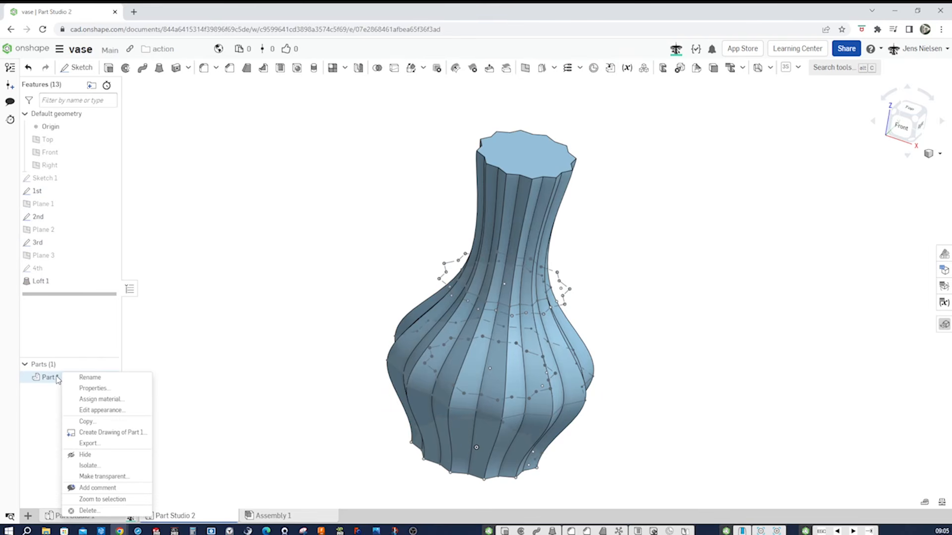
click(84, 377)
text(vase)
key(Return)
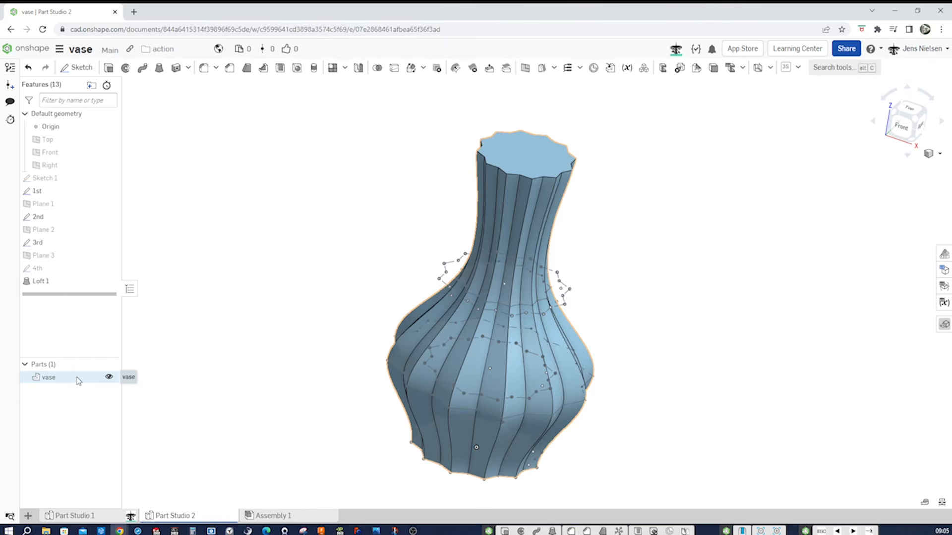
- Change the vase part's appearance to the orange-red colour DD5228 and hide all sketches
right_click(64, 382)
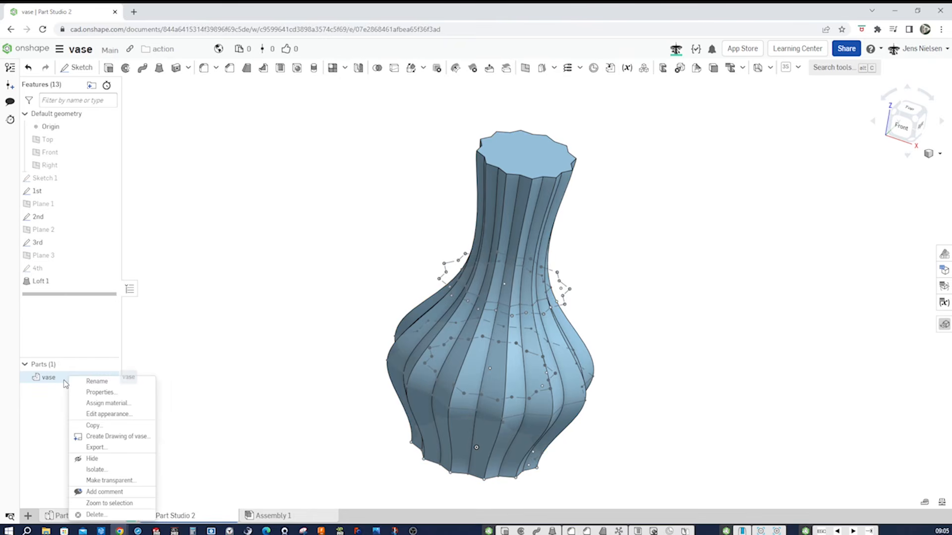
click(101, 414)
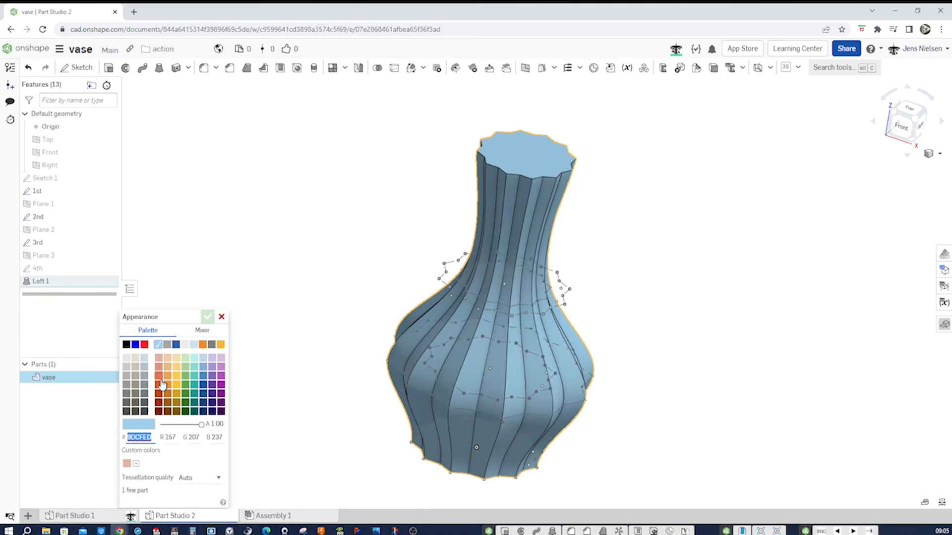
click(158, 385)
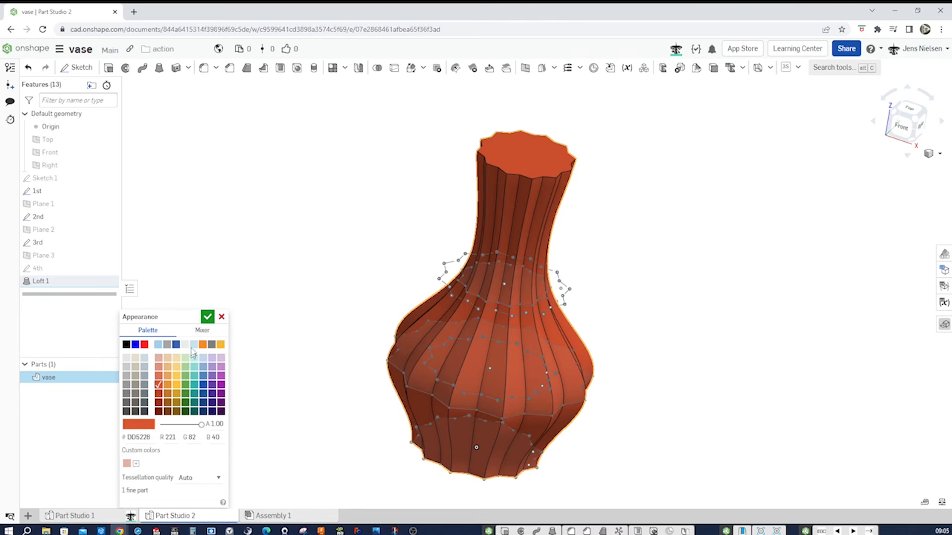
click(208, 317)
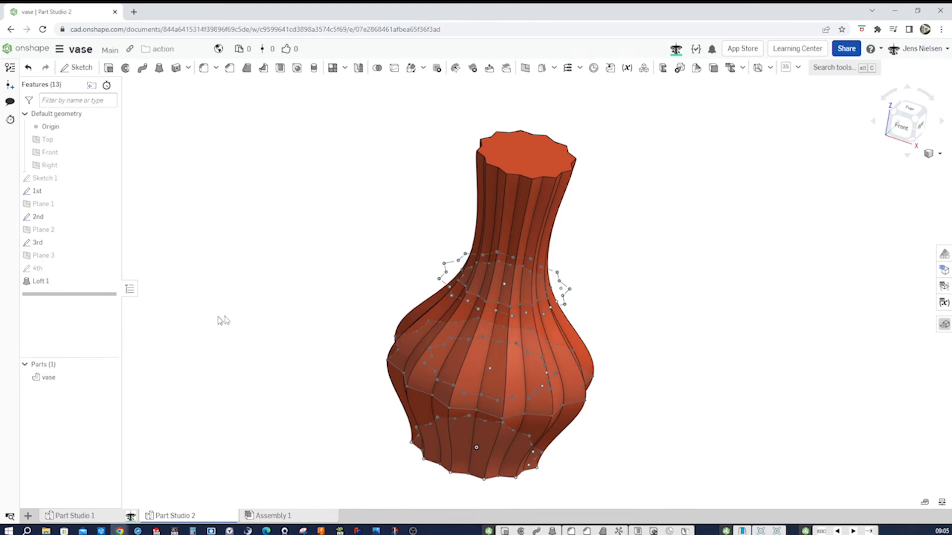
right_click(48, 194)
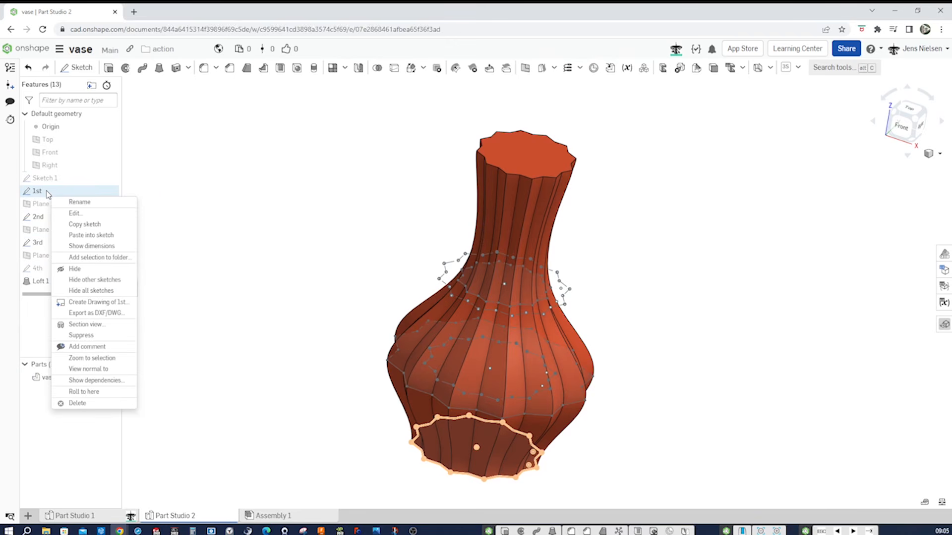
click(97, 291)
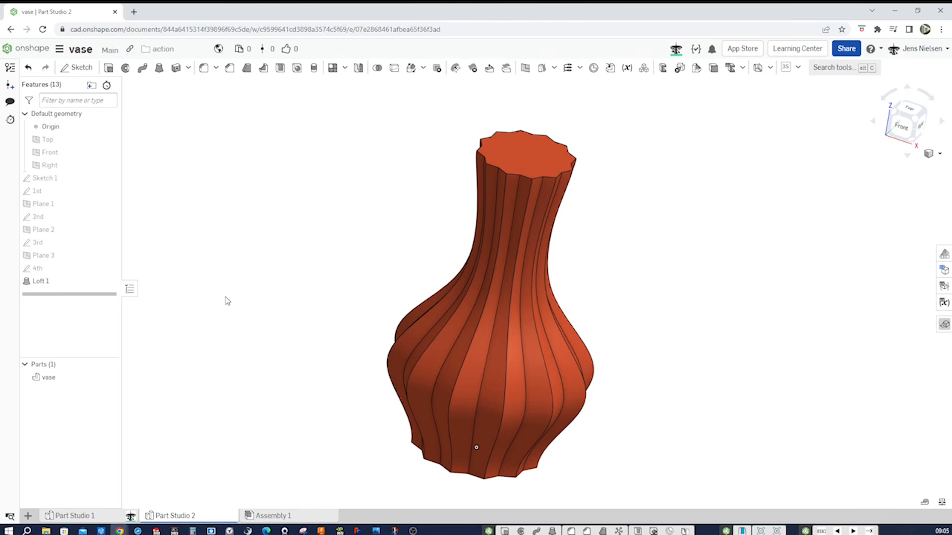
- Shell the vase with a 4 mm wall thickness, removing its top face, and view it from the top and isometrically
click(279, 72)
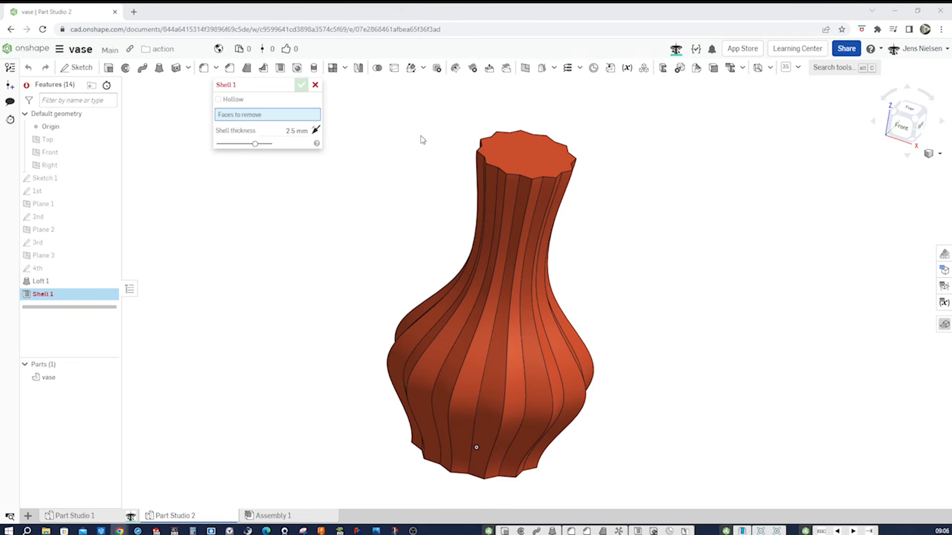
click(513, 146)
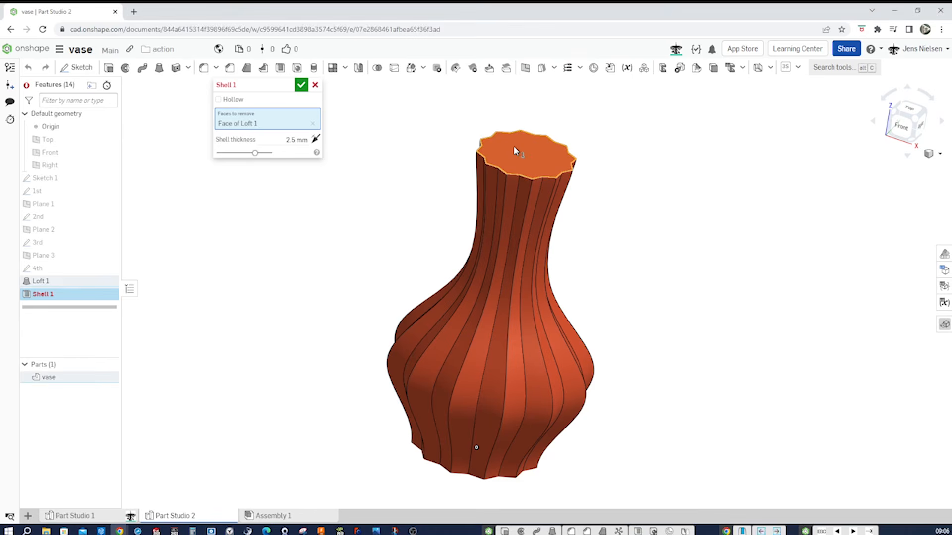
click(298, 140)
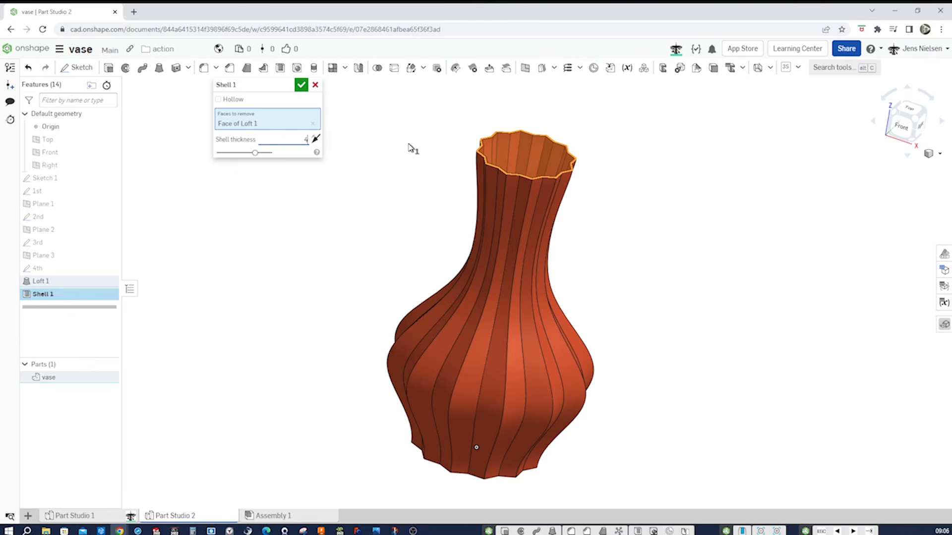
click(301, 85)
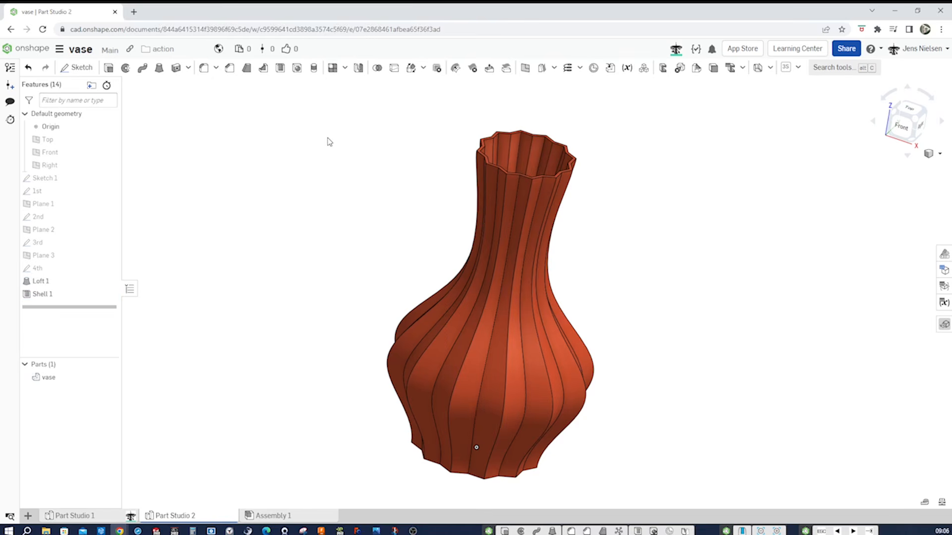
key(shift+5)
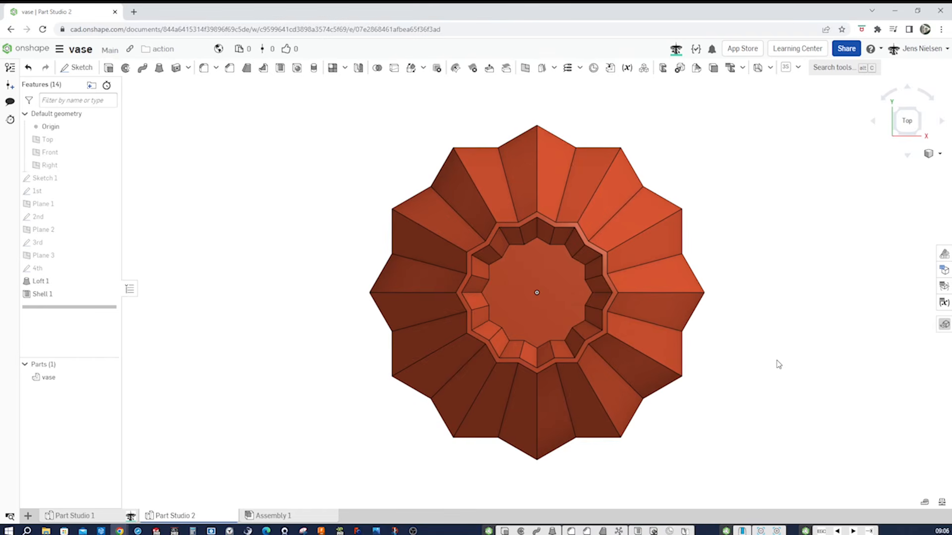
key(shift+7)
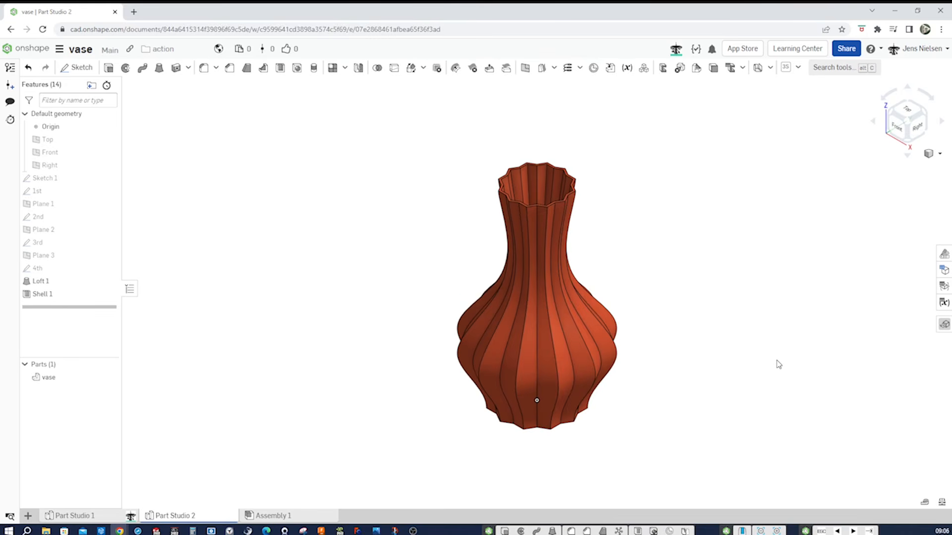